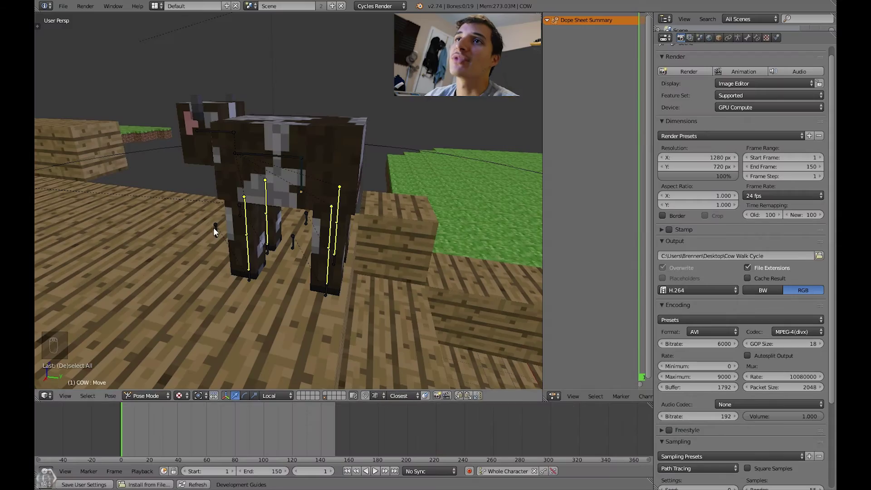
Turn on automatic keyframe insertion for the cow rig while it is in Pose Mode
middle_drag(215, 231, 363, 274)
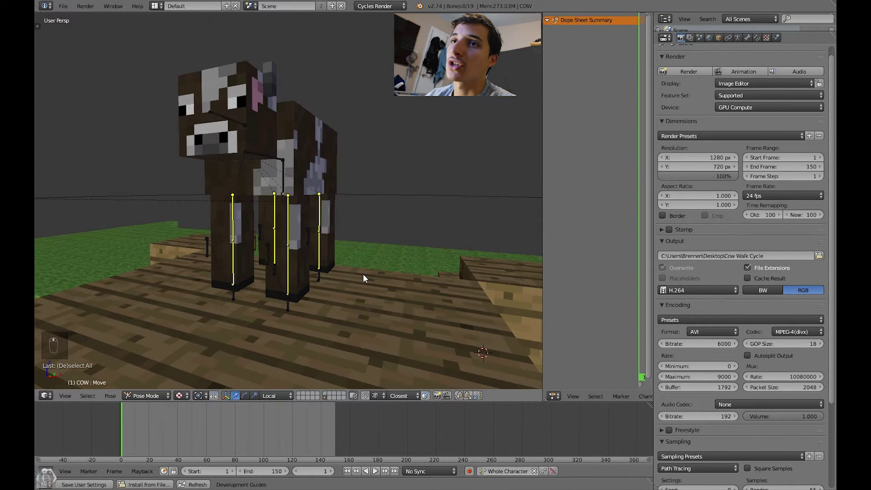
middle_drag(166, 424, 302, 419)
scroll(227, 419, up, 2)
scroll(228, 419, up, 1)
middle_drag(207, 254, 276, 260)
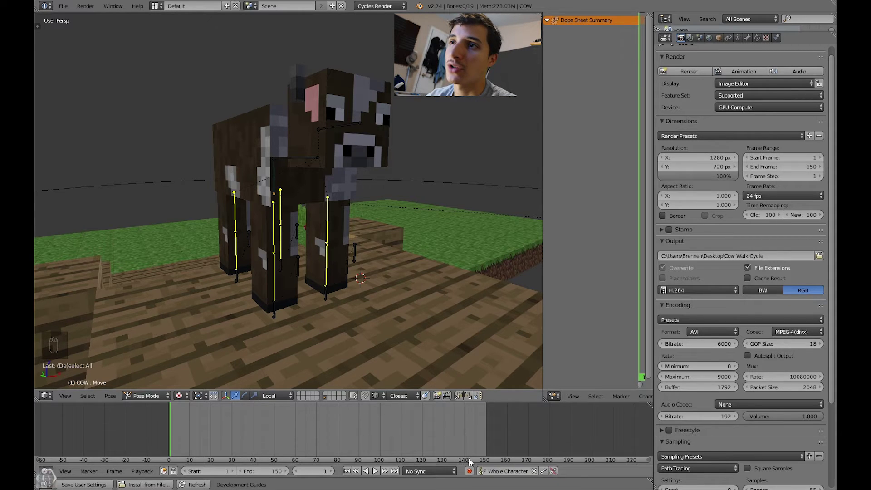
click(471, 473)
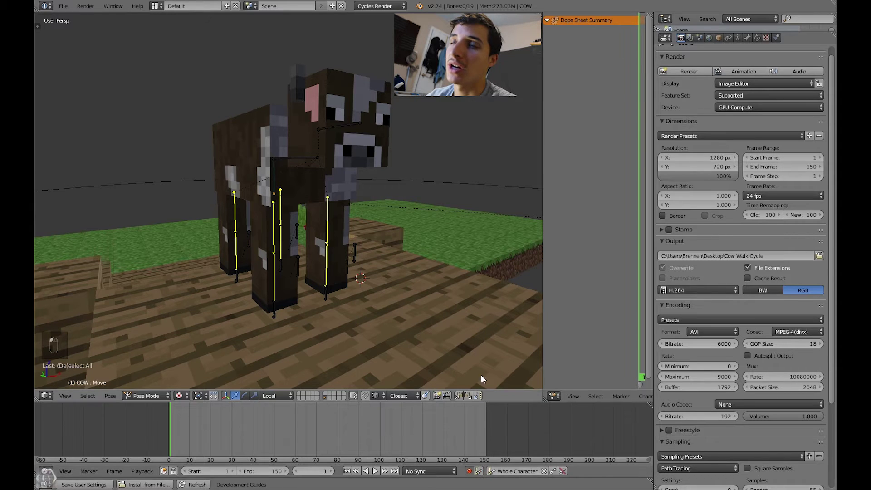
Try moving the IK_Foot_R_1 bone to test the leg's IK motion, and deselect all bones
middle_drag(434, 335, 348, 320)
scroll(322, 285, up, 4)
scroll(341, 279, down, 4)
scroll(369, 293, up, 2)
right_click(331, 332)
key(g)
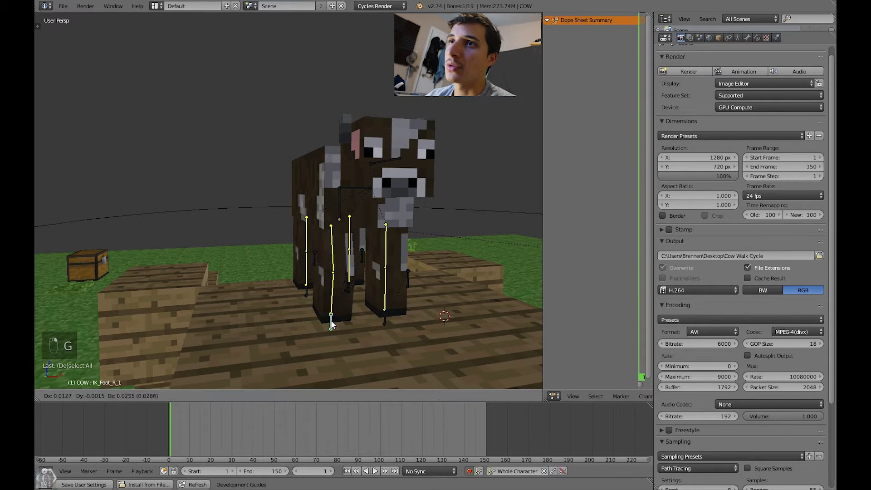
click(345, 301)
key(a)
Try moving the cow's two right-side foot IK bones together
middle_drag(314, 281, 364, 268)
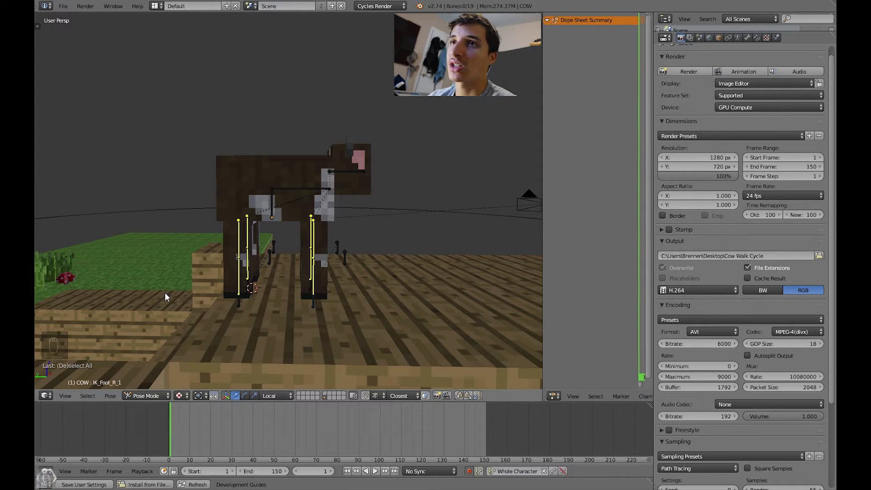
scroll(215, 322, up, 2)
right_click(239, 312)
middle_drag(240, 313, 263, 363)
shift+right_click(303, 306)
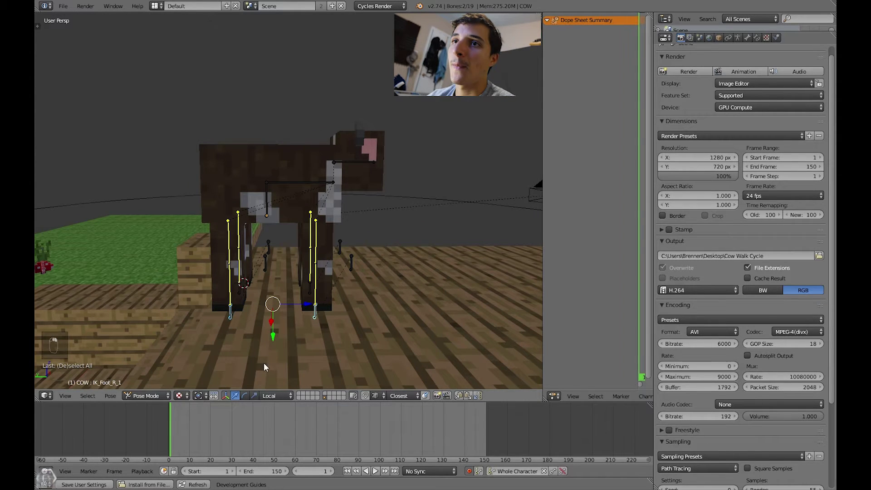
key(g)
right_click(282, 323)
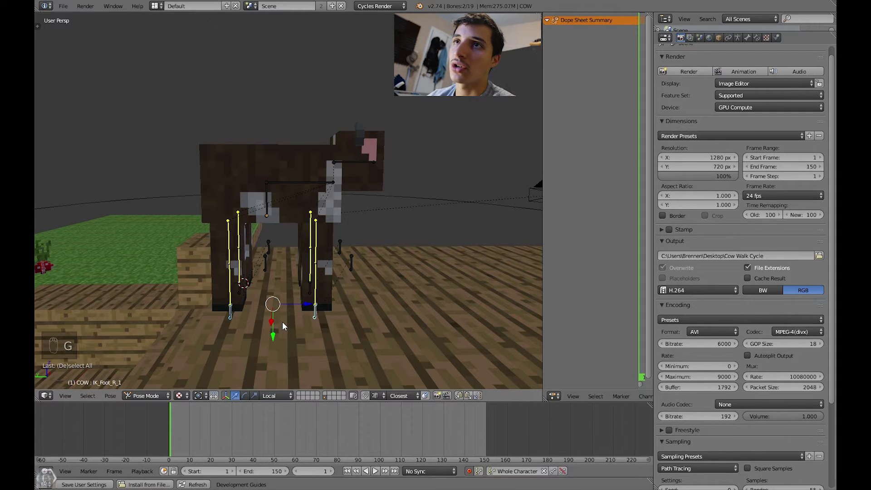
Clear the selection and select all four foot IK bones of the cow
key(a)
shift+right_click(230, 313)
shift+right_click(315, 313)
shift+right_click(311, 270)
shift+right_click(308, 298)
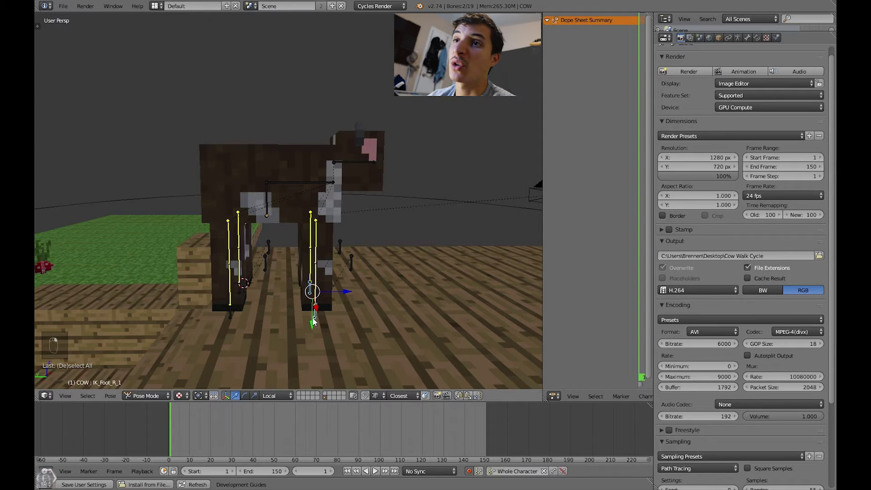
shift+right_click(236, 314)
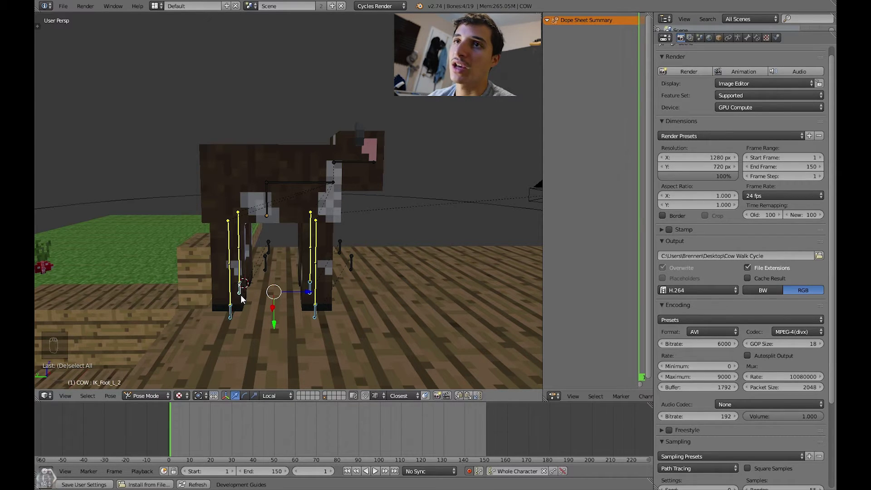
middle_drag(245, 298, 253, 295)
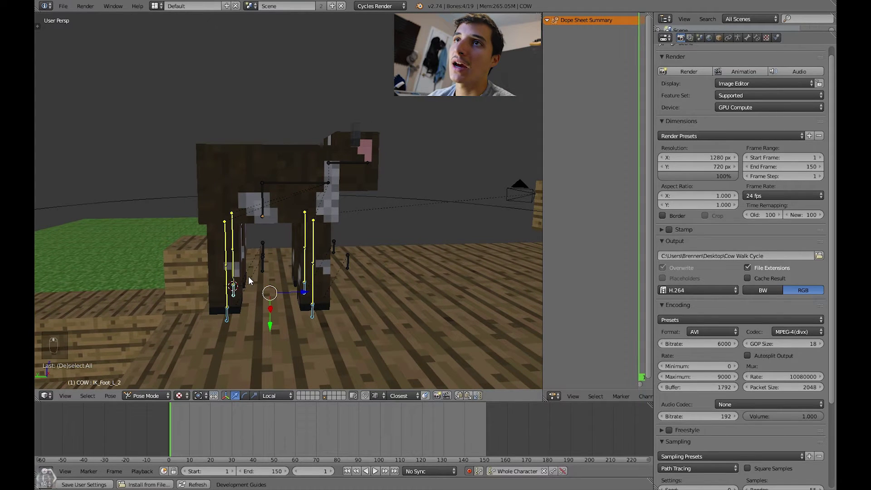
Try moving the Move bone beneath the cow's body to test how the whole body shifts
shift+right_click(263, 201)
middle_drag(262, 230, 301, 243)
key(g)
right_click(301, 243)
right_click(238, 201)
key(g)
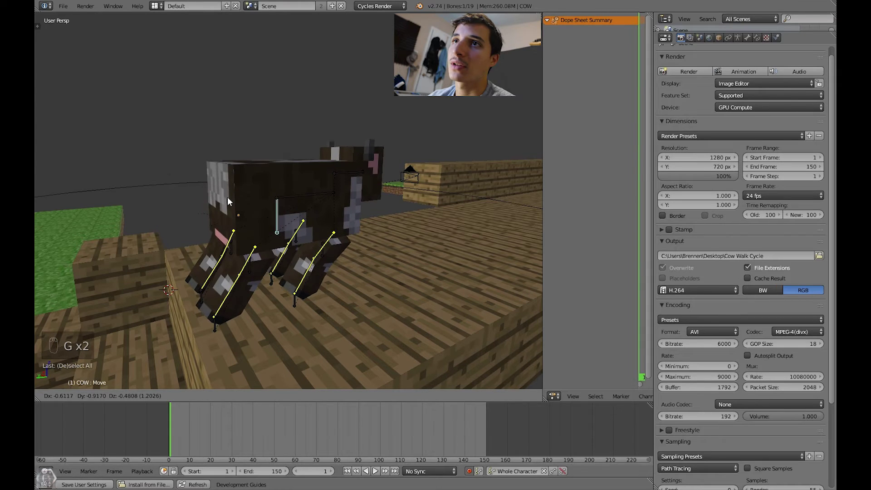
right_click(209, 216)
key(a)
Select the Move bone and all four foot IK bones, and insert a Whole Character keyframe at frame 1
middle_drag(325, 259, 300, 257)
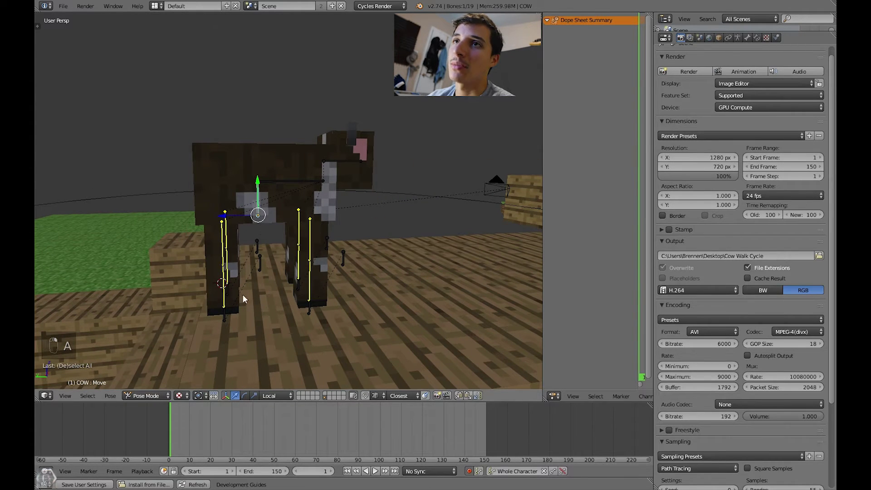
shift+right_click(226, 313)
middle_drag(255, 317, 242, 312)
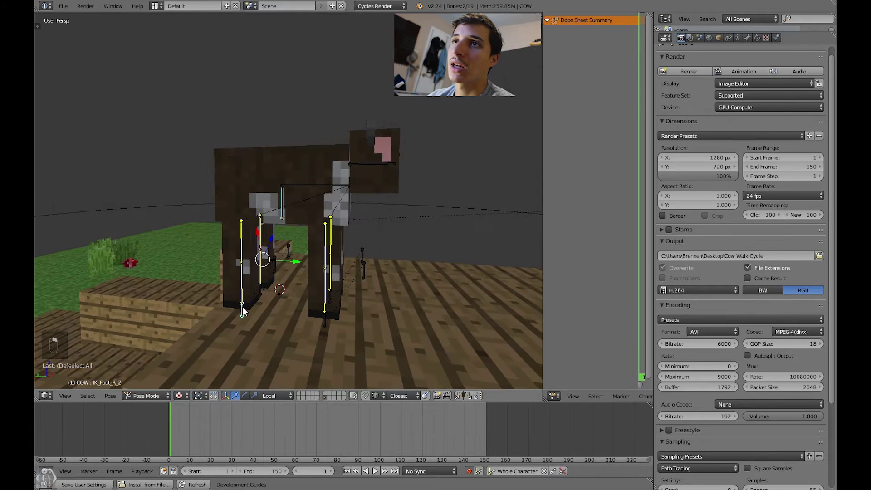
shift+right_click(260, 293)
shift+right_click(327, 312)
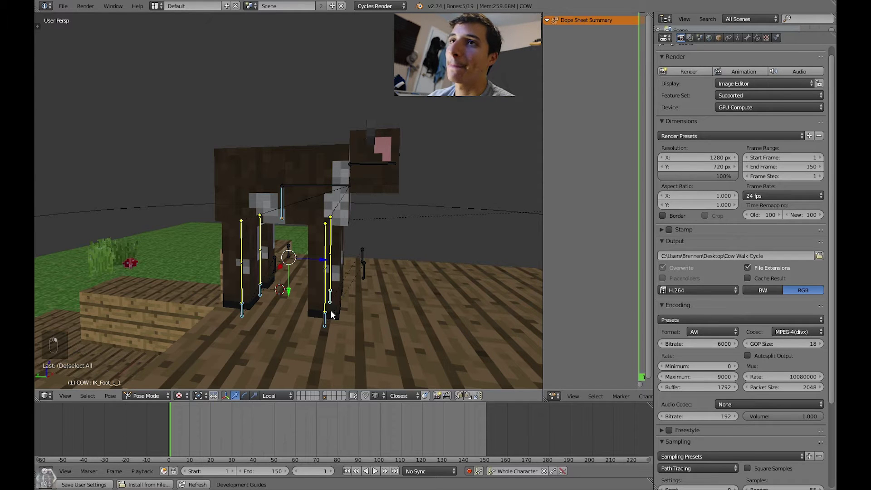
middle_drag(267, 302, 318, 293)
key(g)
key(i)
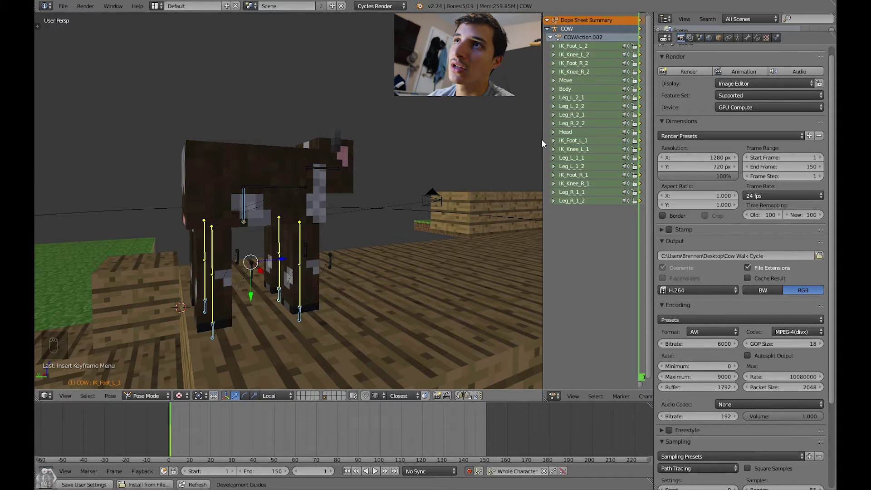
Widen the Dope Sheet area to expose its keyframes and deselect all bones of the cow rig
drag(544, 141, 472, 136)
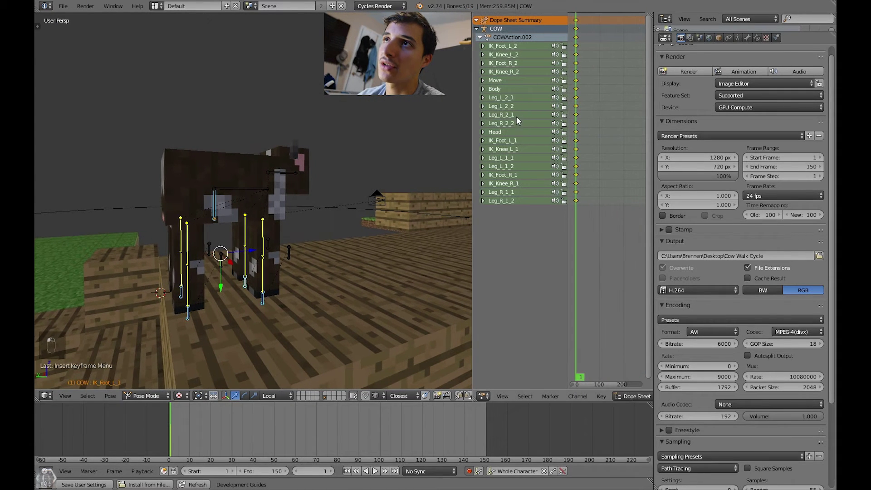
middle_drag(364, 218, 277, 236)
middle_drag(300, 290, 288, 240)
key(a)
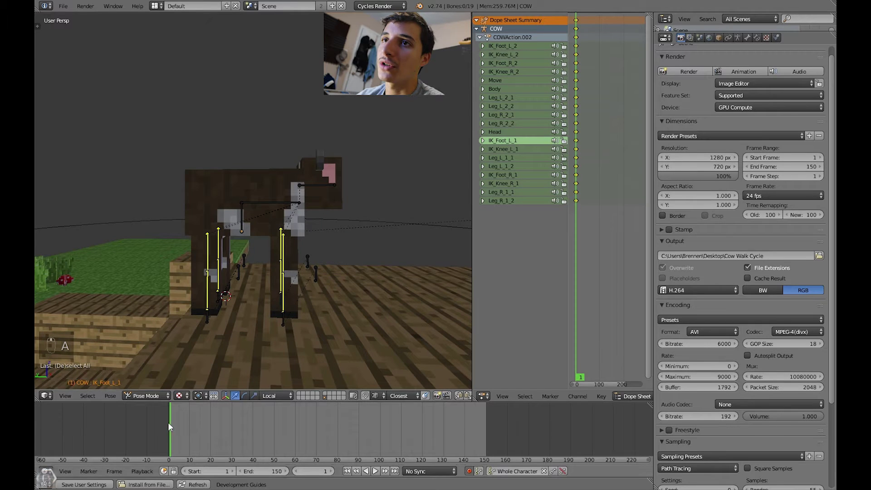
At frame 5, lower the Move bone slightly along the global Z axis so the cow's legs bend
drag(174, 422, 179, 422)
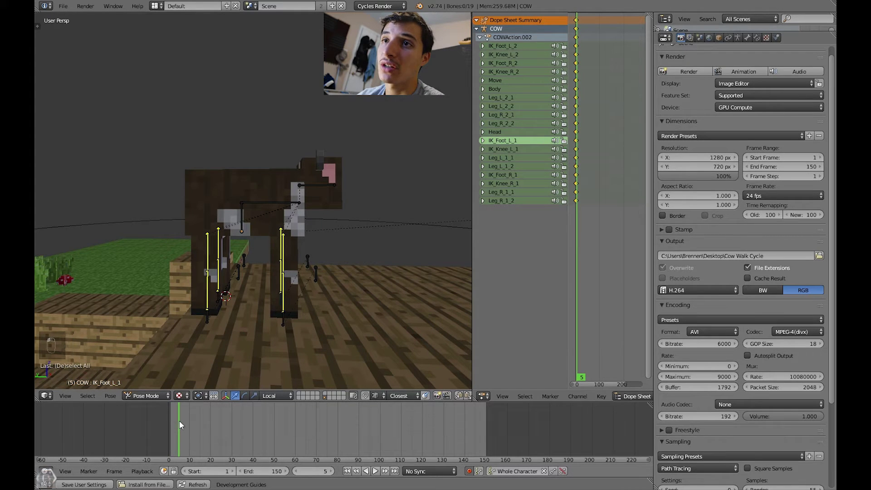
right_click(244, 219)
key(g)
key(z)
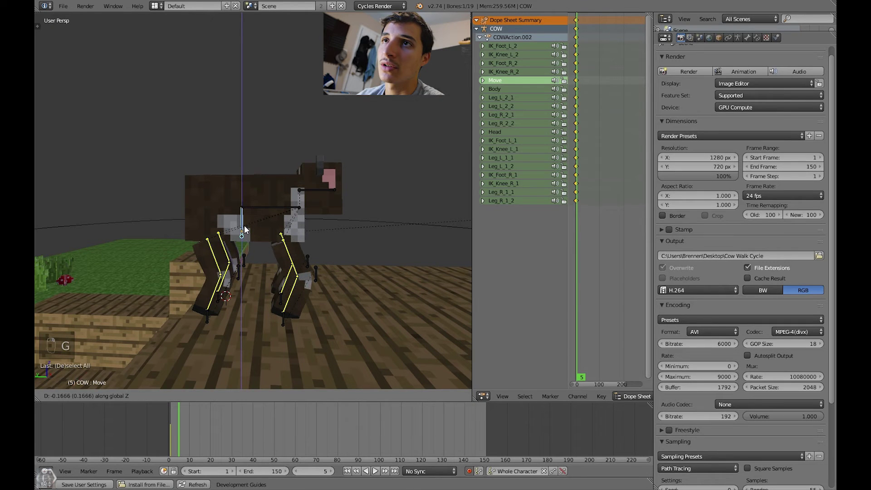
click(244, 225)
Step through frames 1 to 5 to review the cow's body lowering
middle_drag(244, 225, 240, 345)
drag(178, 434, 171, 434)
key(Right)
key(Right)
key(Right)
key(Right)
key(Right)
key(Right)
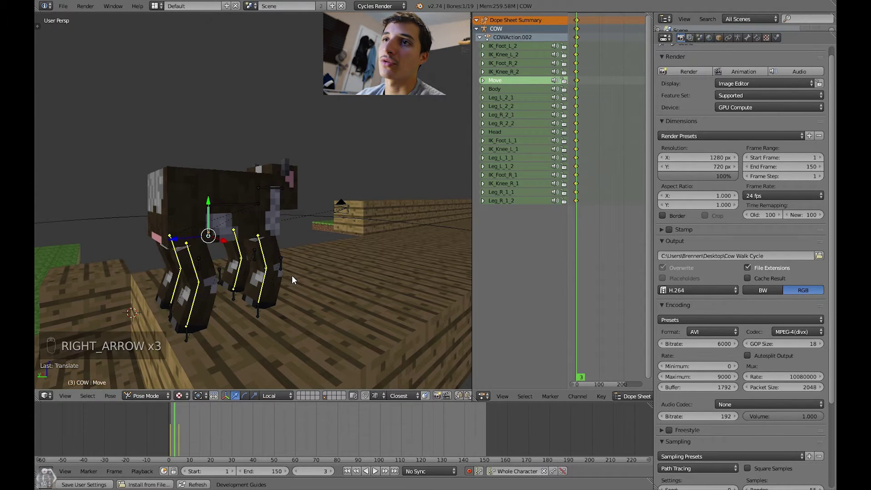
middle_drag(246, 300, 216, 296)
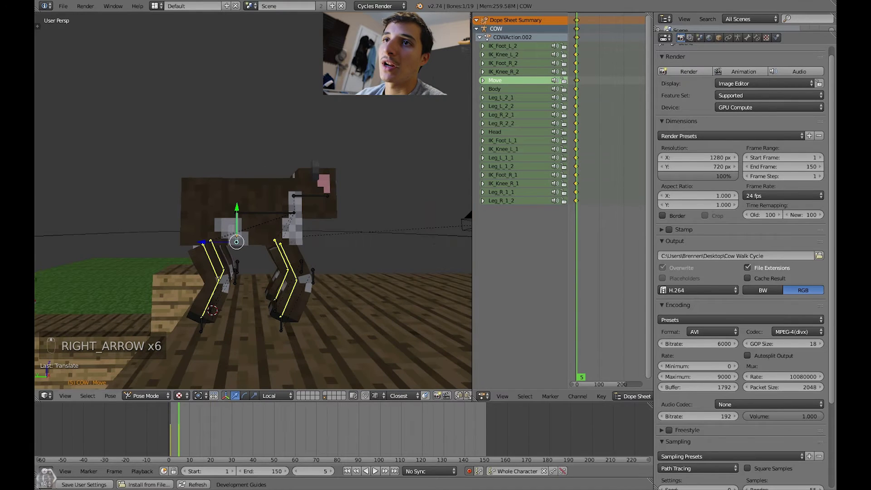
Set the animation's start frame to 0 and jump to that frame
click(186, 471)
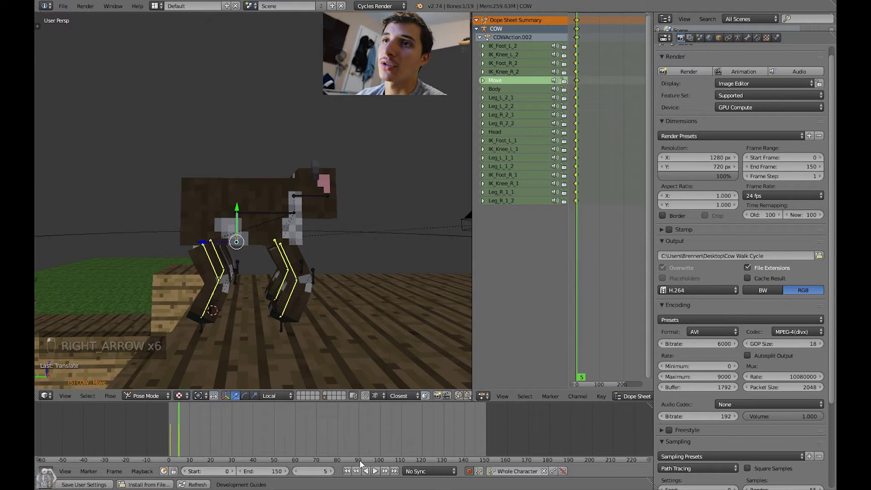
click(347, 471)
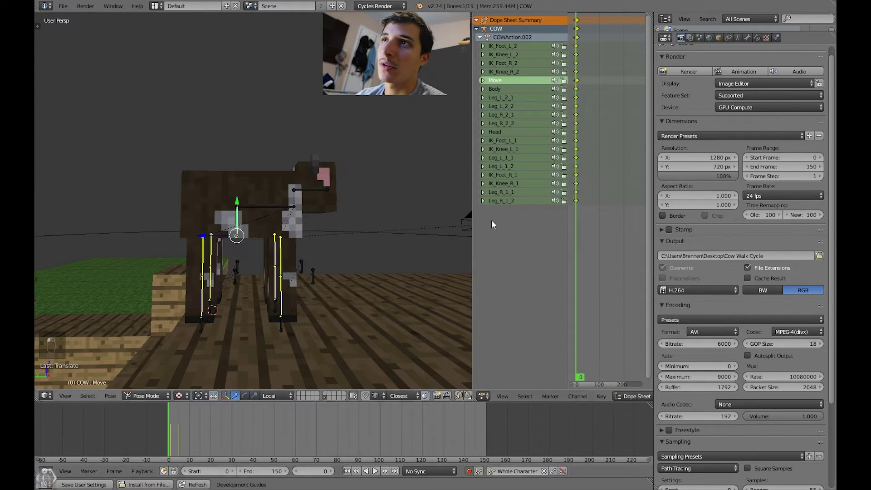
Box-select the Move bone's keyframe at frame 5 and try shifting it earlier
scroll(590, 234, up, 3)
key(a)
scroll(590, 229, up, 3)
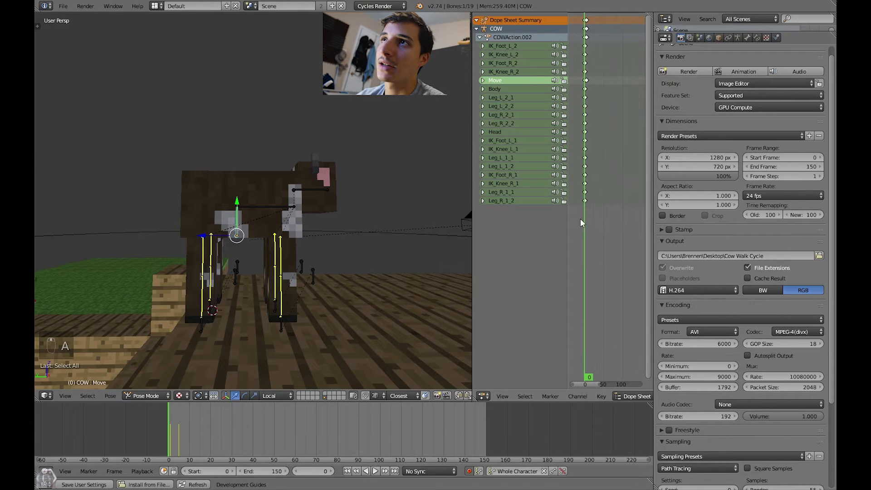
key(a)
key(a)
scroll(604, 169, up, 4)
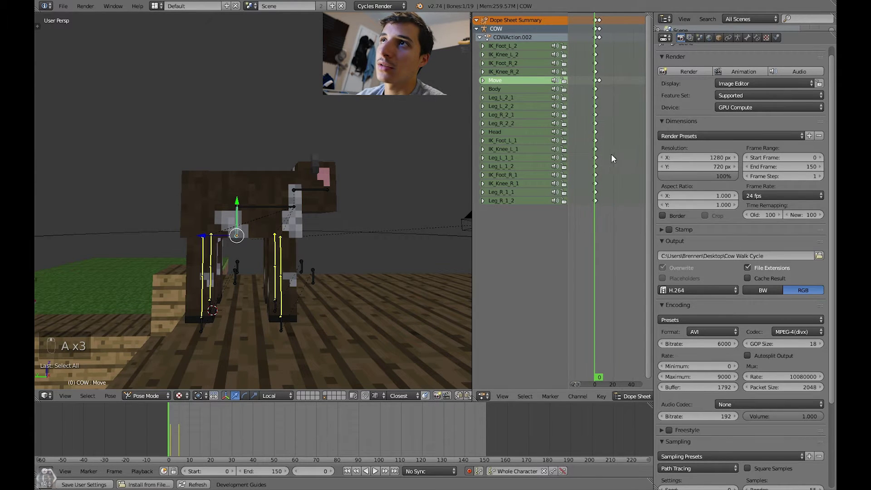
key(b)
drag(600, 89, 608, 16)
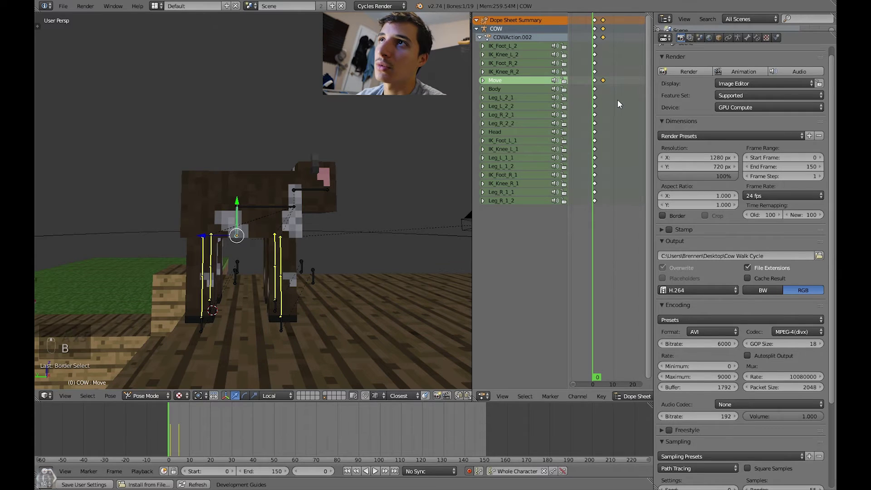
key(g)
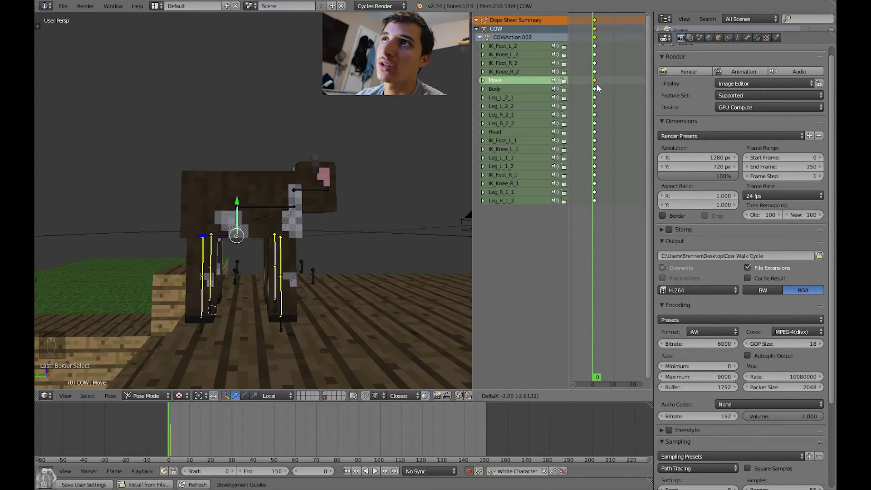
click(604, 81)
Move the Move bone's frame 5 keyframe back 4 frames onto frame 1
key(a)
key(b)
drag(600, 63, 611, 85)
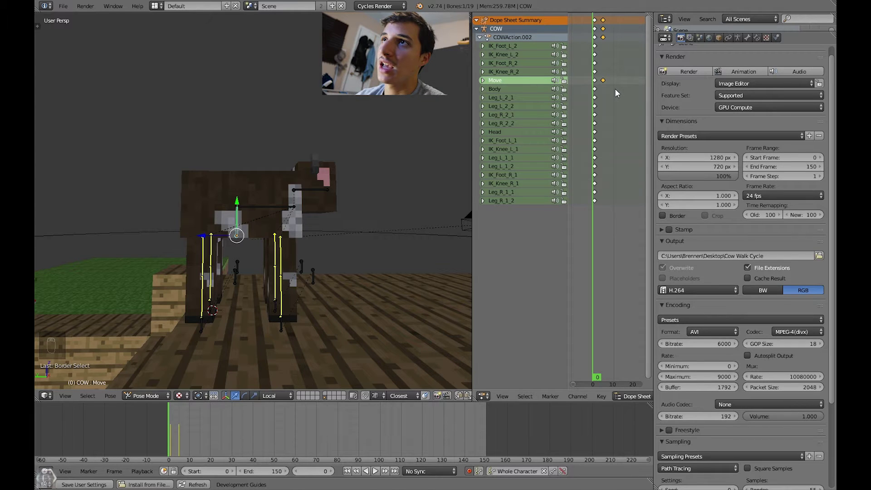
key(g)
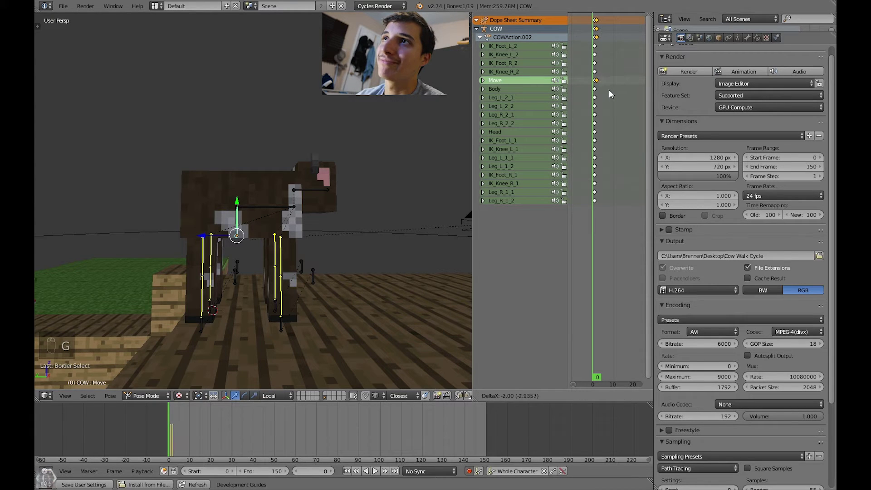
key(Escape)
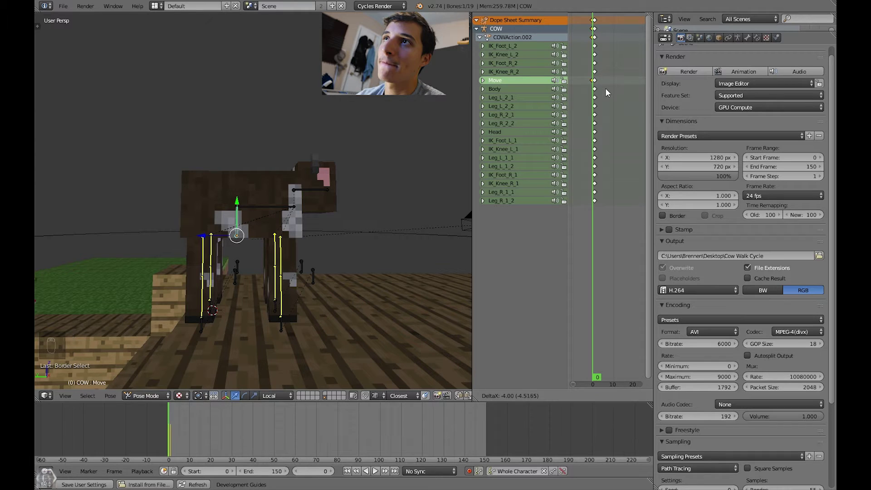
key(a)
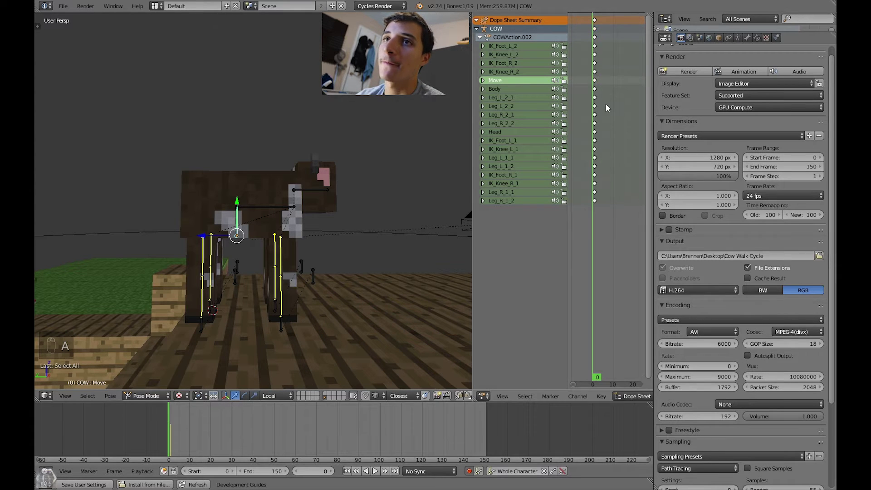
Select all of the cow's keyframes at frame 1 and move them to frame 0
mouse_move(277, 237)
middle_down()
mouse_move(265, 242)
mouse_move(273, 240)
middle_up()
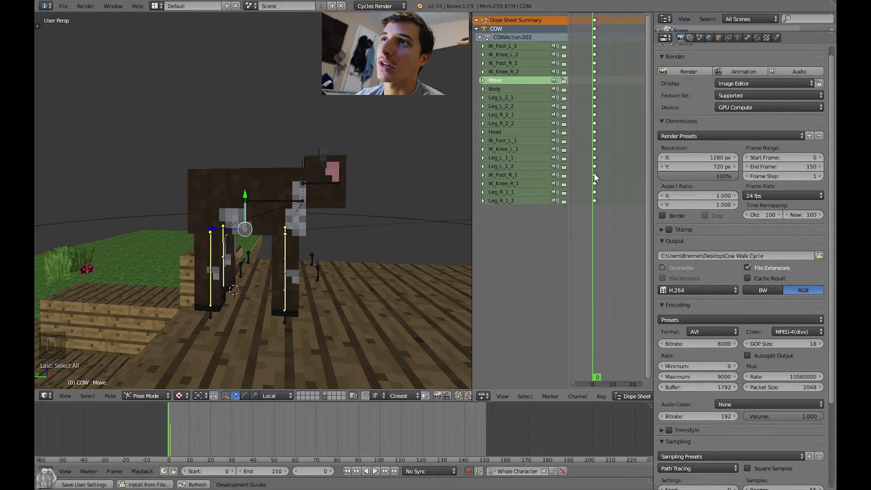
right_click(595, 176)
scroll(604, 182, left, 1)
key(a)
key(b)
drag(600, 16, 625, 227)
key(g)
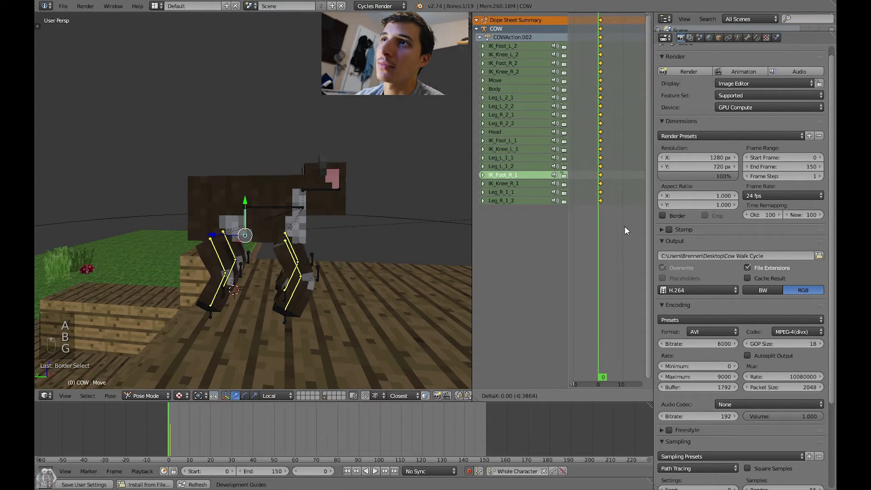
click(625, 229)
key(a)
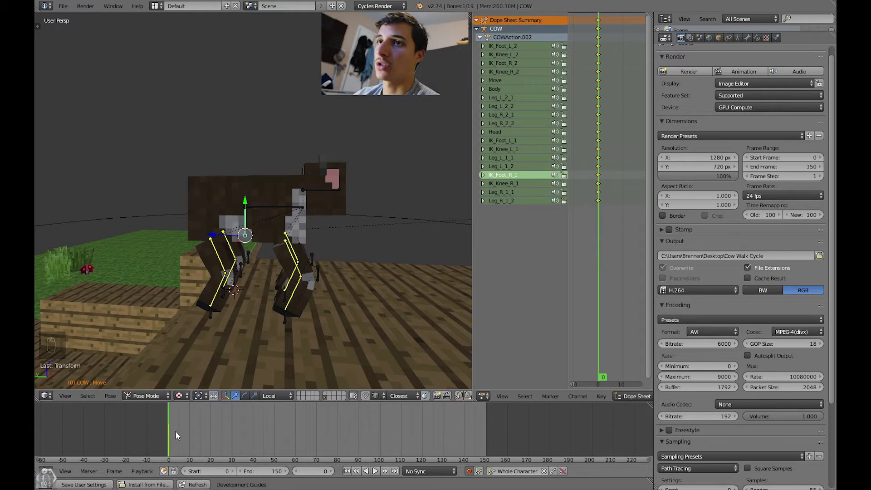
Set the current frame to 5
key(Right)
key(Right)
key(Right)
key(Right)
key(Right)
key(Right)
key(Right)
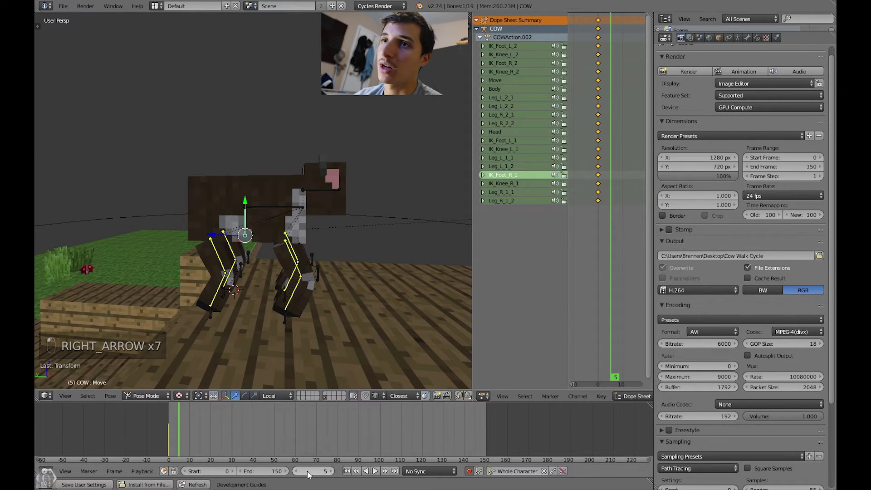
key(shift+Left)
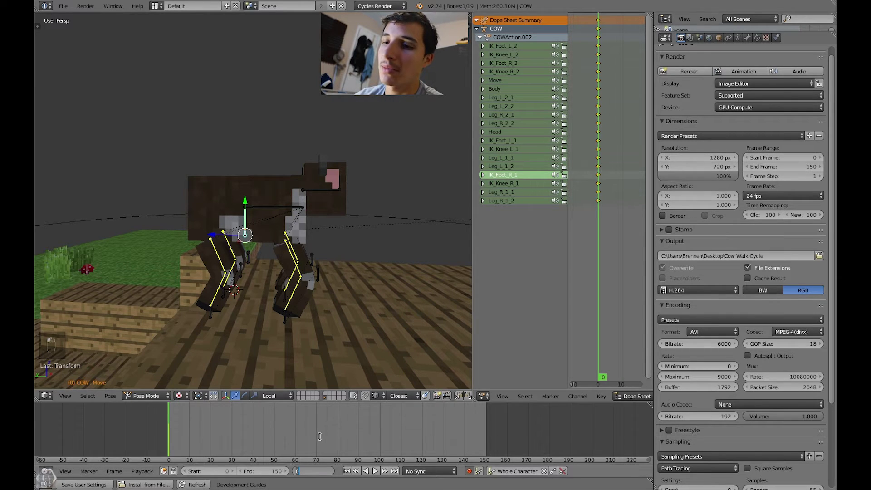
text(5)
key(Return)
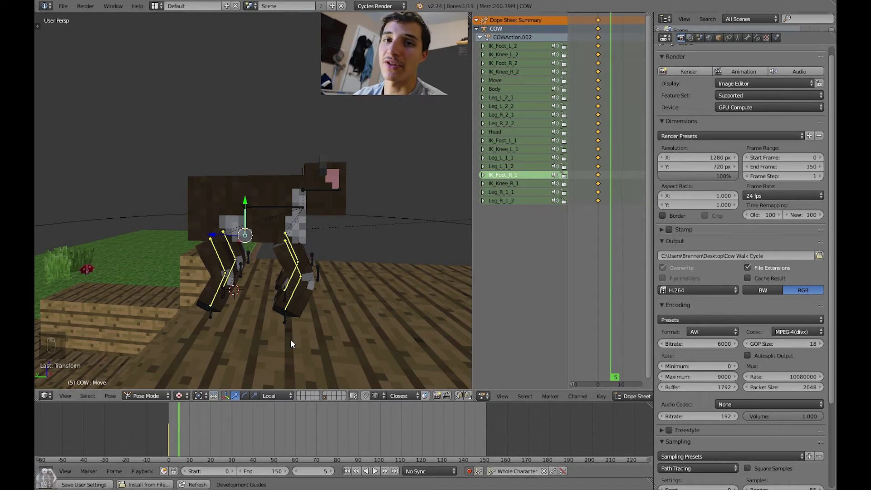
Move the Move bone slightly along global Z at frame 5 and insert a keyframe
key(g)
key(z)
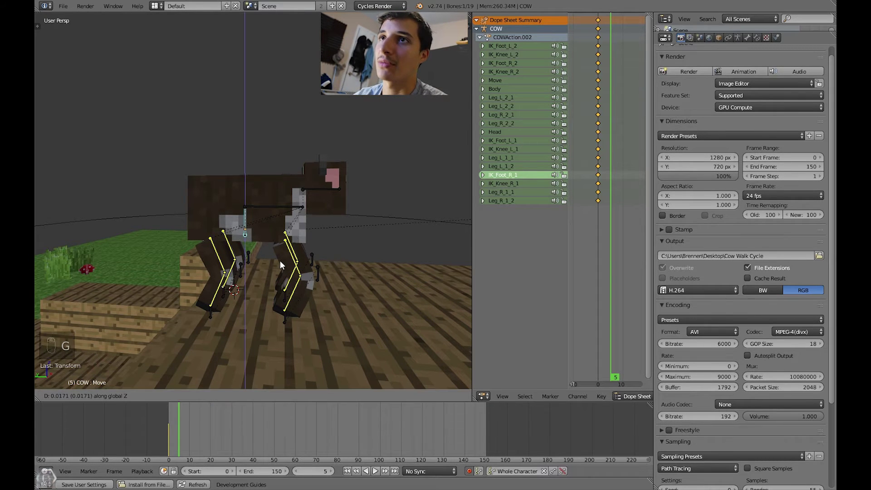
click(279, 263)
key(i)
mouse_move(321, 305)
middle_down()
mouse_move(345, 298)
mouse_move(331, 299)
middle_up()
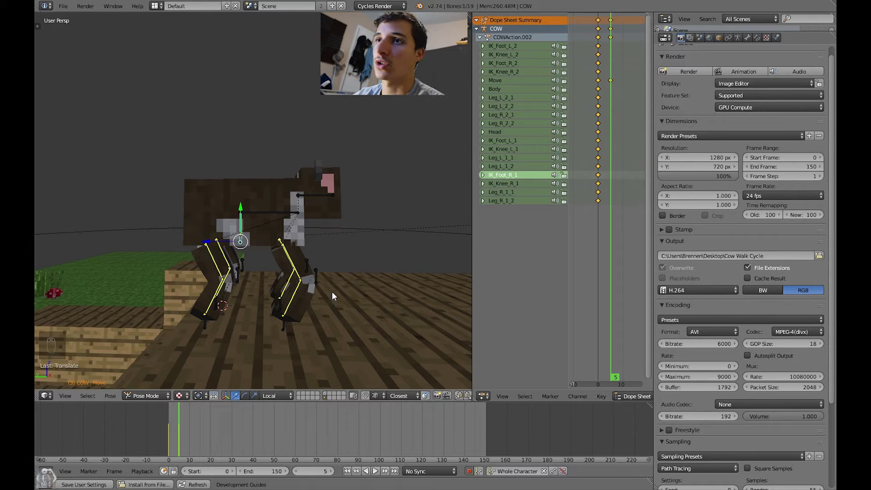
Go to frame 10, raise the Move bone along global Z, and reset it to its rest position by clearing its location
key(Right)
key(Right)
key(Right)
key(Right)
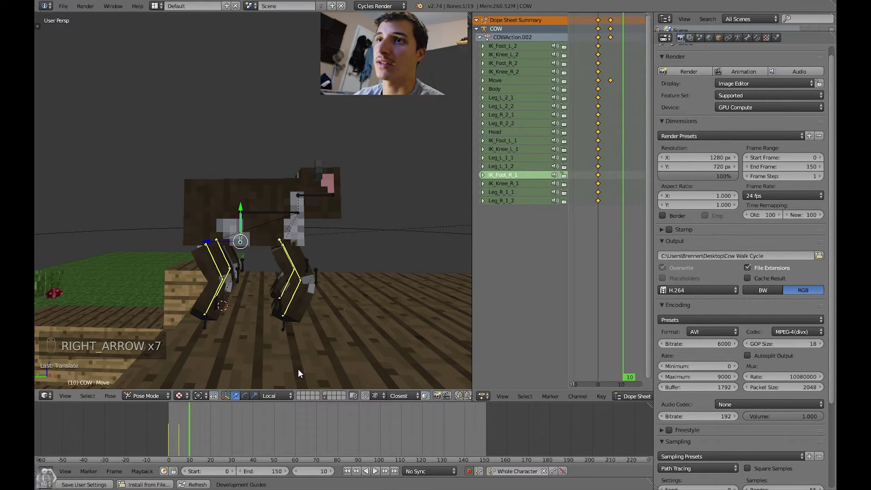
key(g)
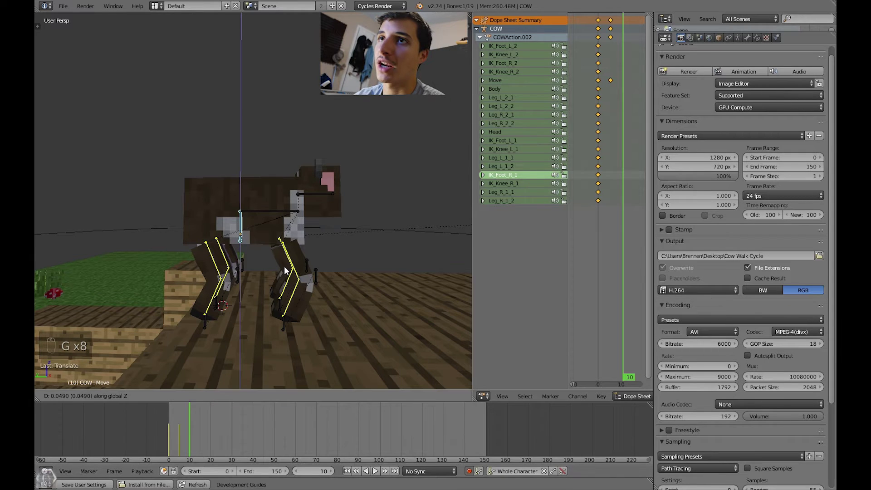
click(287, 266)
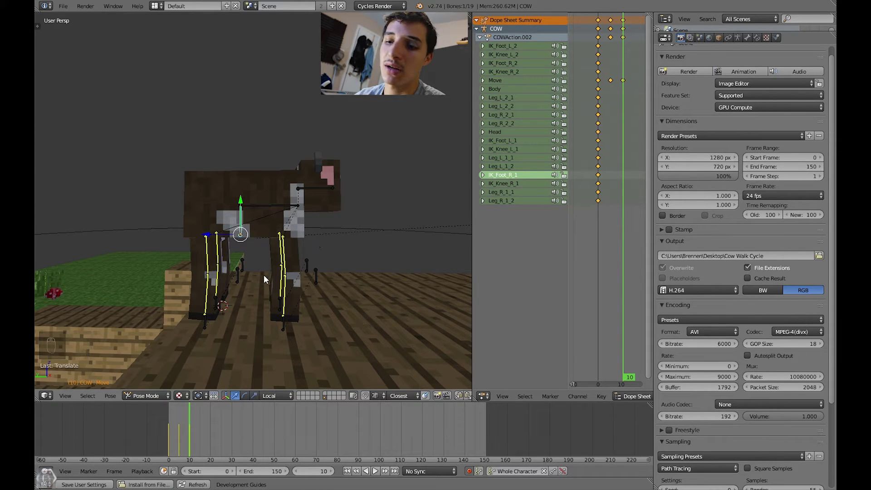
key(alt+g)
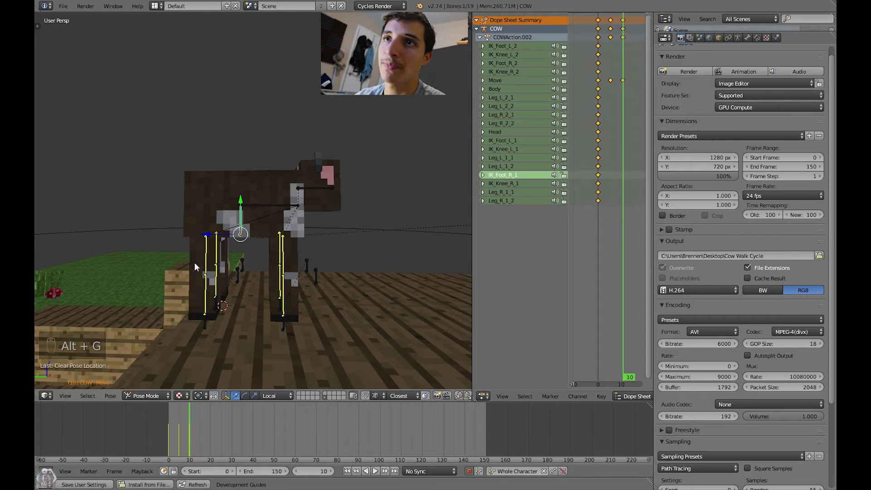
Deselect the bones, return to frame 0 and play back the cow's body motion, then deselect all keyframes
middle_drag(241, 222, 270, 294)
right_click(200, 233)
key(a)
middle_drag(295, 263, 235, 443)
drag(189, 434, 169, 434)
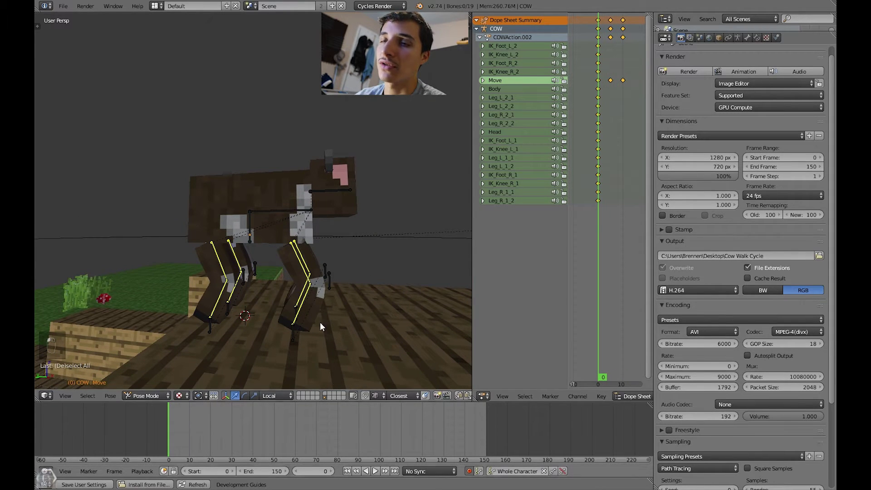
key(alt+a)
key(Escape)
key(alt+a)
key(Escape)
key(a)
drag(605, 94, 598, 99)
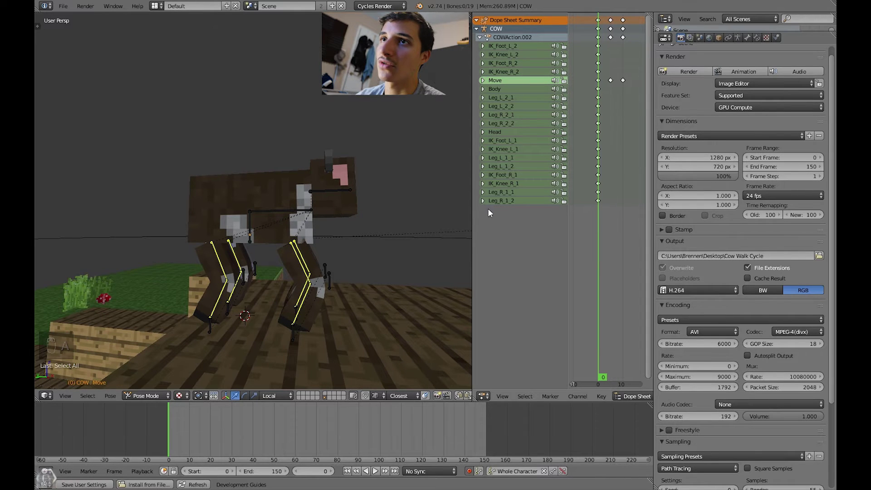
At frame 5, move the IK_Foot_R_2 bone forward along global Y and insert a keyframe
right_click(212, 331)
middle_drag(222, 331, 255, 282)
drag(604, 96, 611, 95)
scroll(172, 436, up, 3)
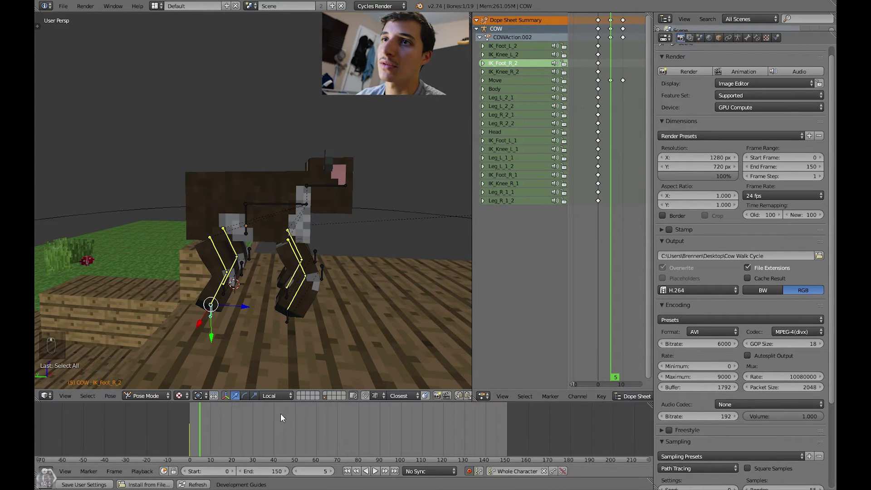
scroll(213, 445, up, 1)
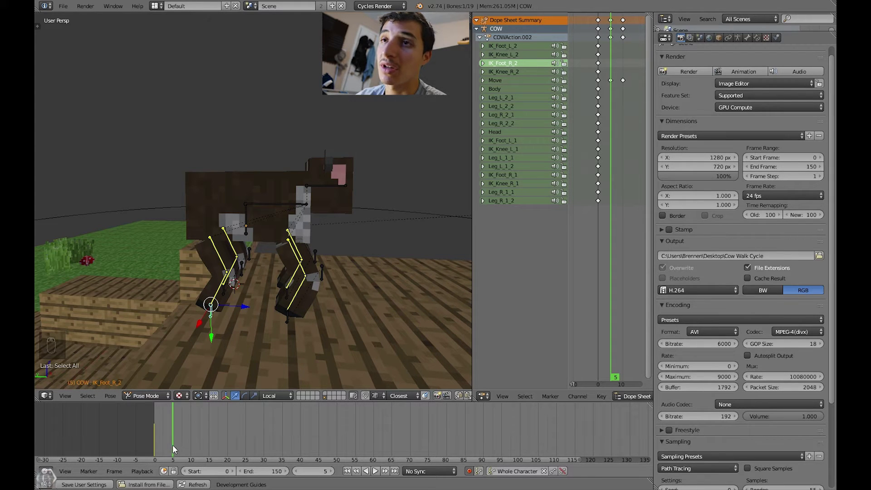
middle_drag(266, 317, 279, 320)
key(g)
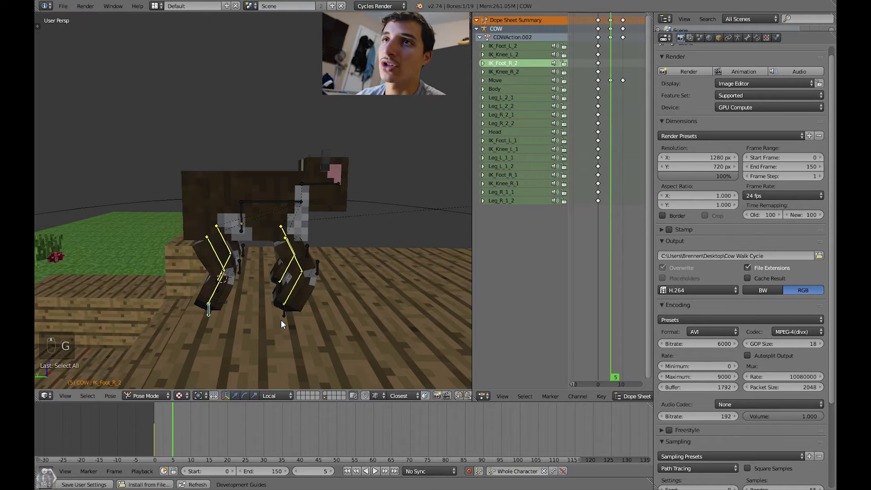
key(y)
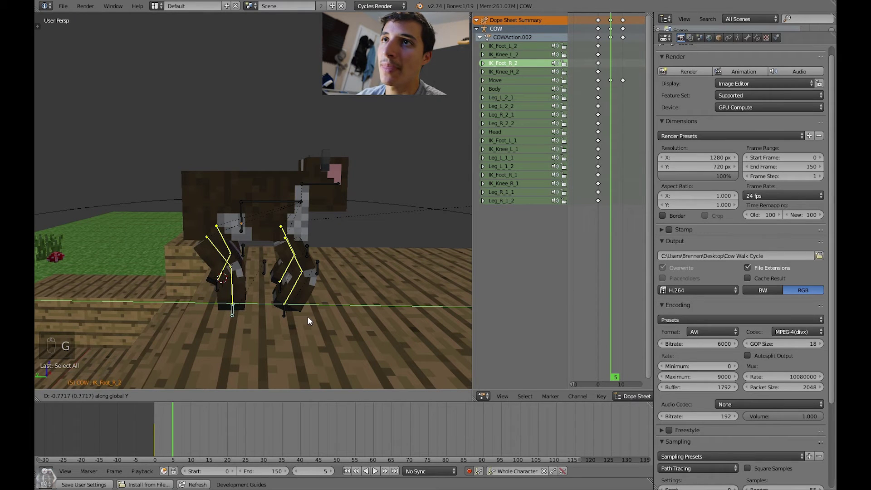
click(316, 314)
key(i)
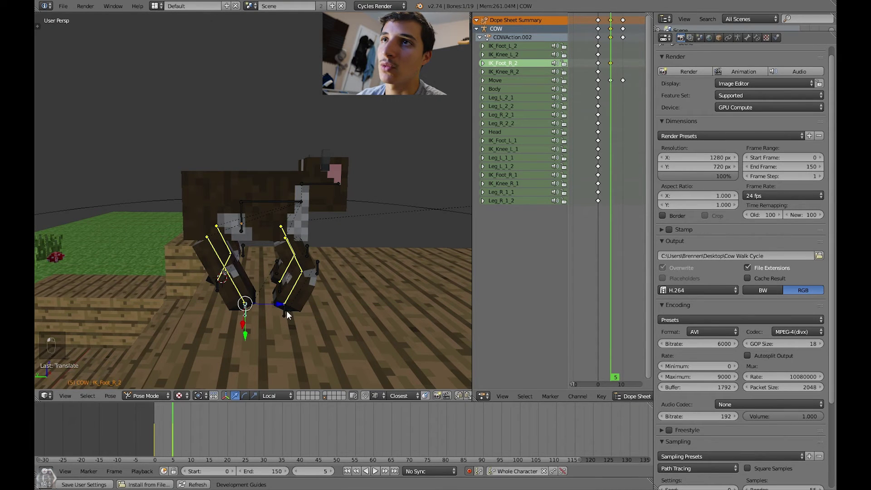
Try moving the IK_Foot_R_1 bone backward along global Y at frame 5
right_click(288, 311)
mouse_move(173, 430)
mouse_down()
mouse_move(154, 433)
mouse_move(170, 433)
mouse_up()
key(g)
key(y)
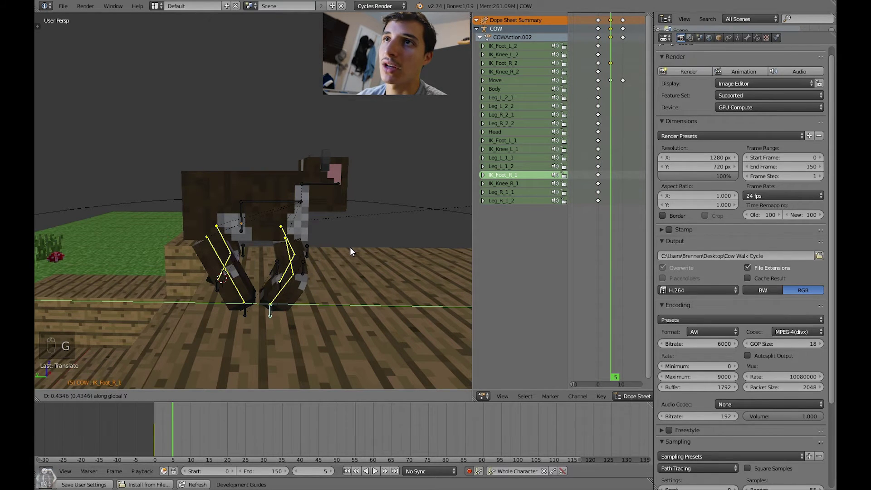
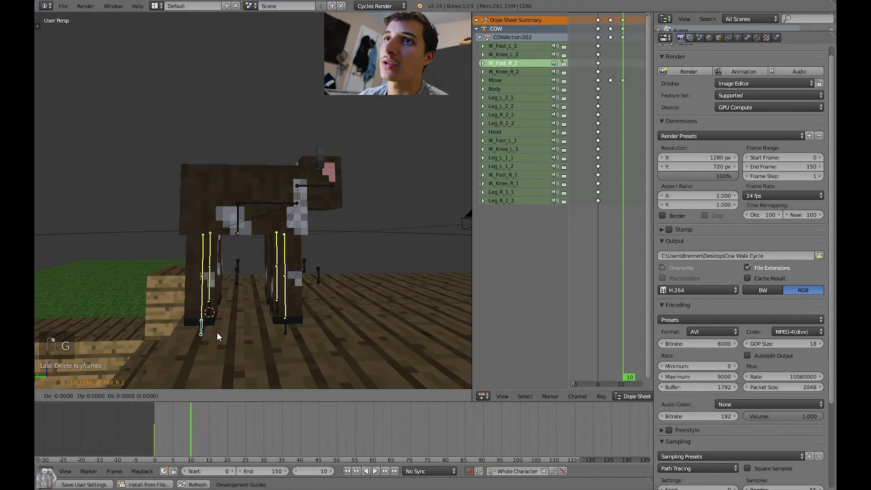
At frame 10, place the IK_Foot_R_2 bone forward and move IK_Foot_R_1 backward along global Y
click(248, 334)
right_click(283, 332)
key(g)
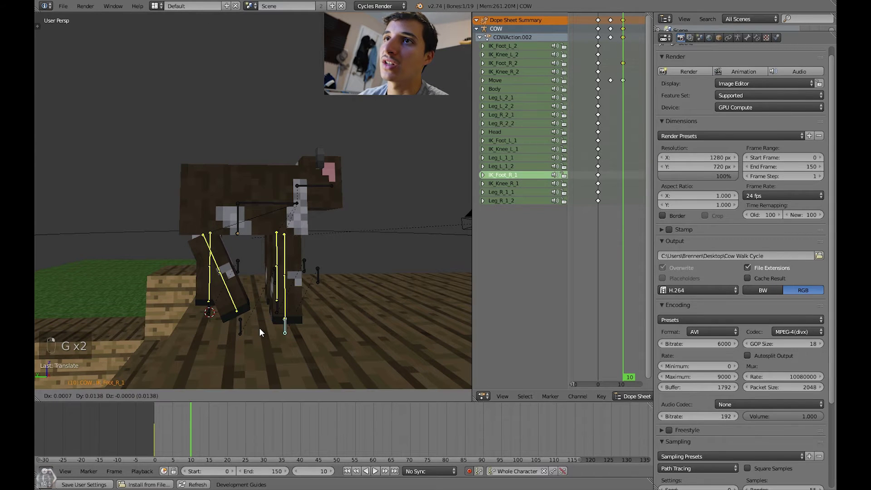
click(248, 325)
key(g)
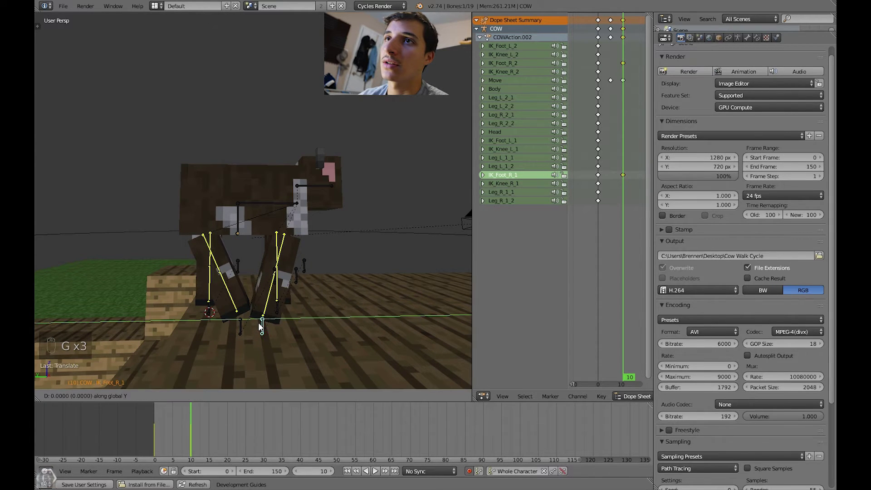
click(259, 322)
At frame 10, move IK_Foot_L_2 backward and IK_Foot_L_1 forward along global Y, then readjust IK_Foot_L_2
right_click(210, 313)
key(g)
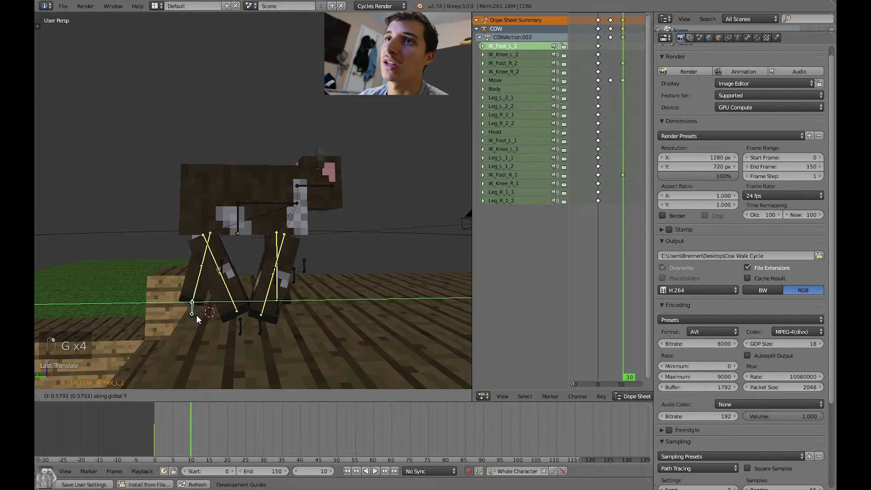
click(191, 315)
right_click(278, 303)
middle_drag(298, 314, 178, 324)
key(g)
click(304, 315)
key(a)
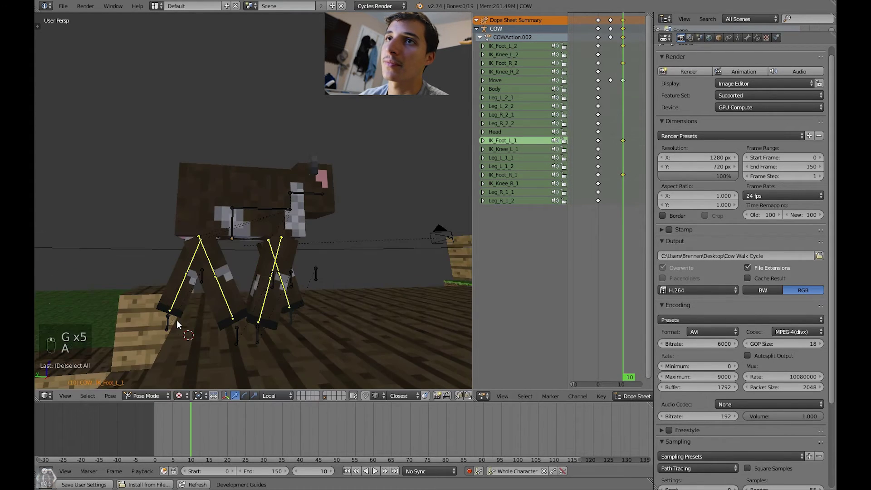
right_click(170, 323)
key(g)
Play back the leg motion from frame 0 and check it from both sides of the cow
click(167, 437)
drag(167, 437, 155, 438)
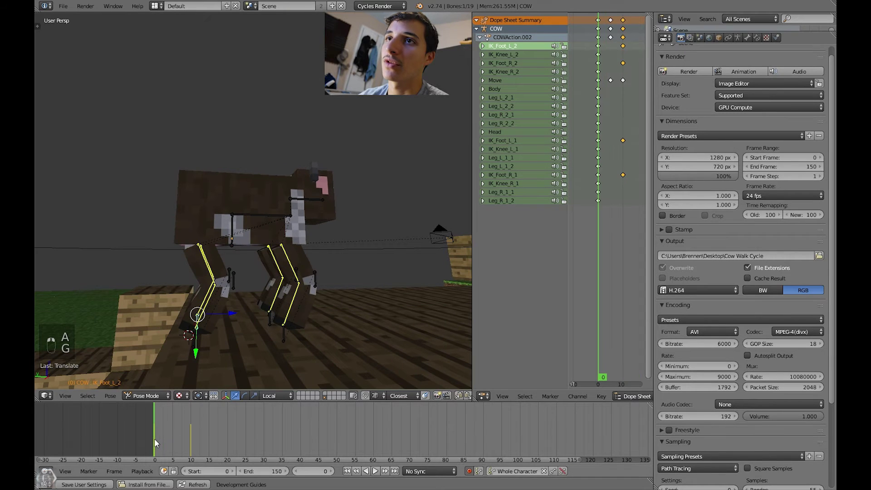
key(alt+a)
key(Escape)
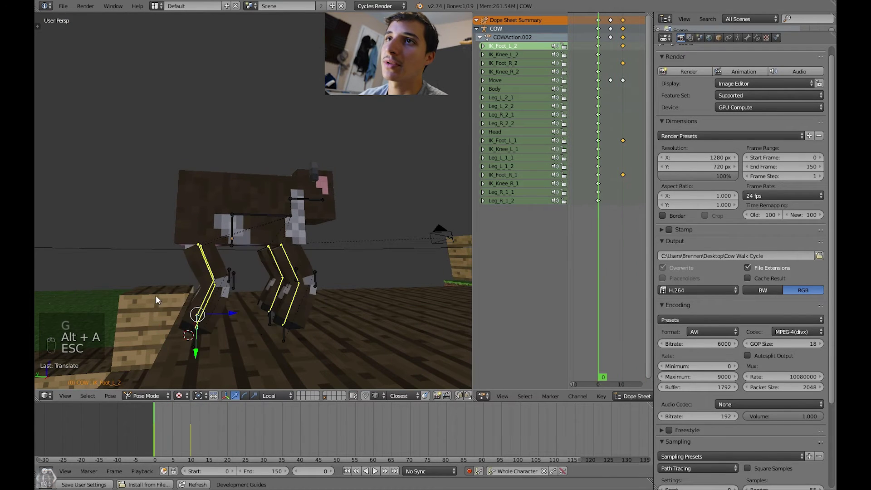
middle_drag(323, 298, 272, 308)
key(alt+a)
key(Escape)
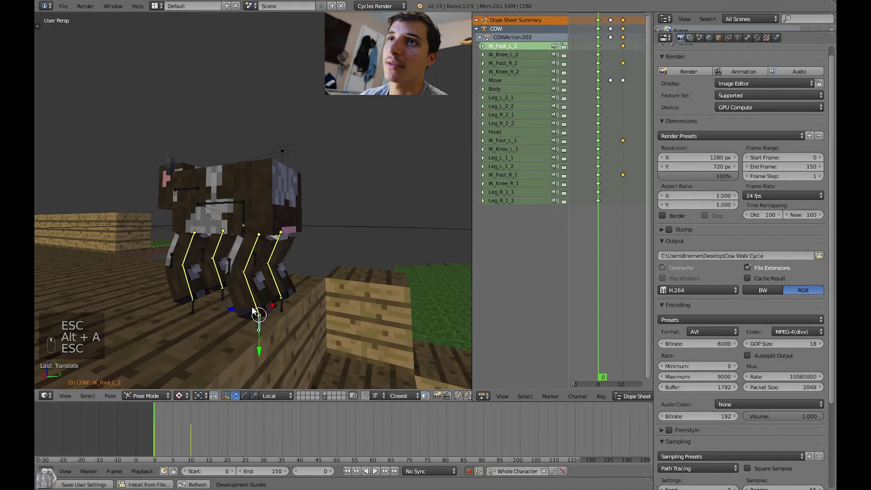
key(alt+a)
key(Escape)
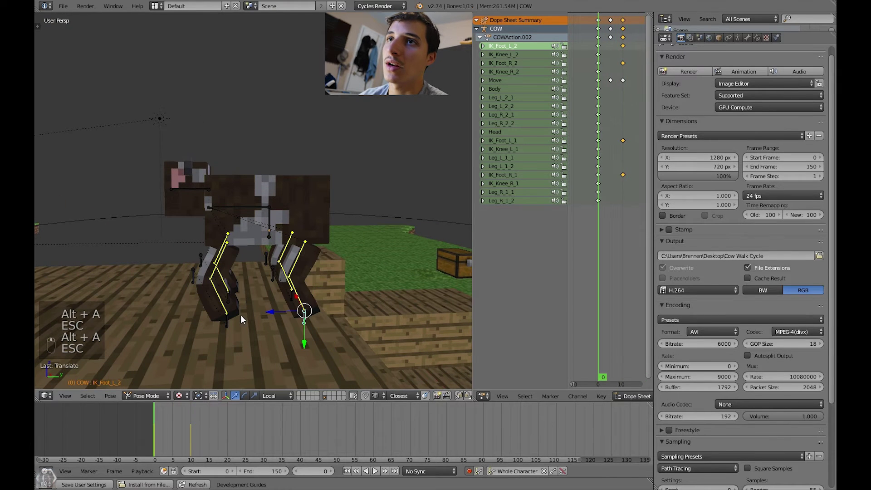
Examine the stride pose at frame 10, then replay the animation from frame 0
click(191, 427)
middle_drag(254, 254, 279, 236)
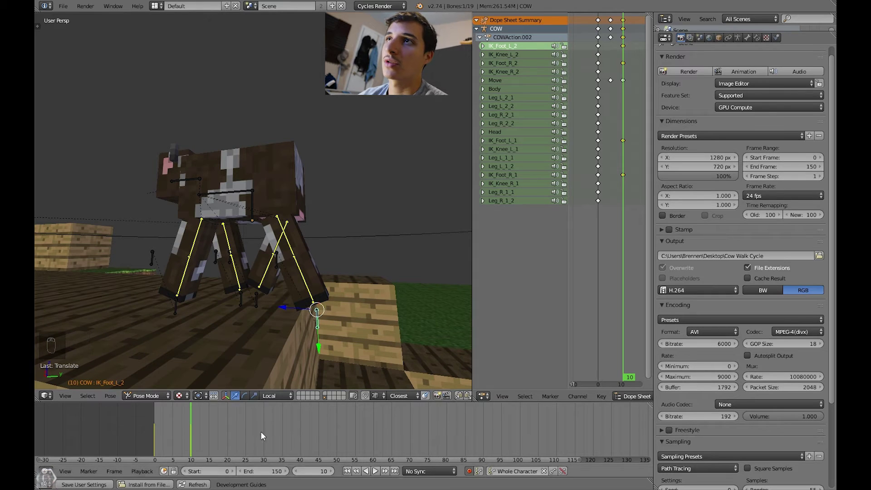
middle_drag(594, 172, 574, 169)
key(a)
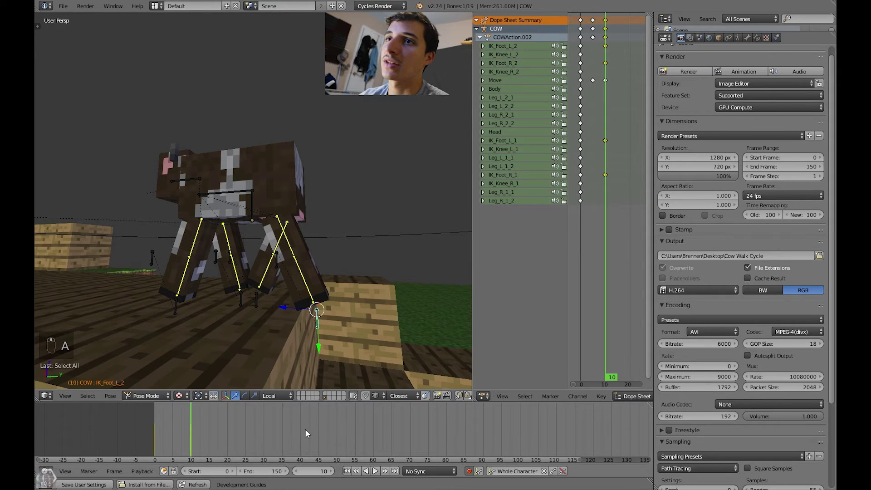
click(346, 471)
key(alt+a)
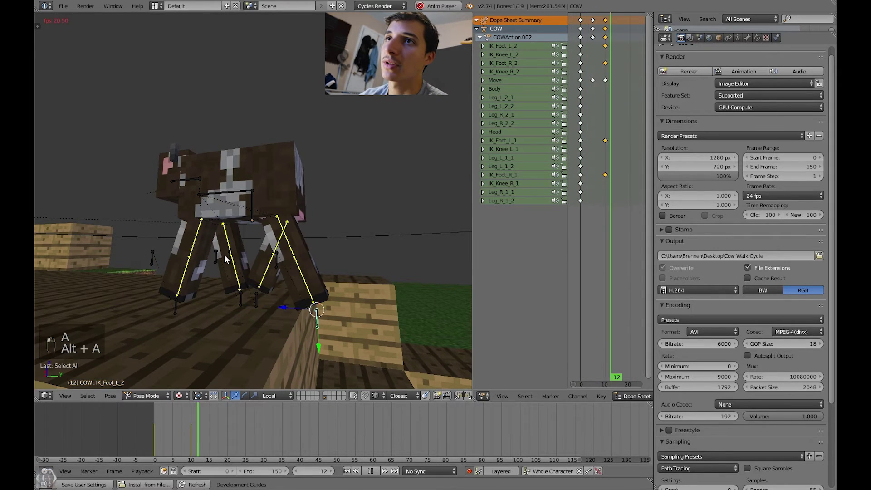
key(Escape)
middle_drag(224, 255, 262, 266)
key(alt+a)
key(Escape)
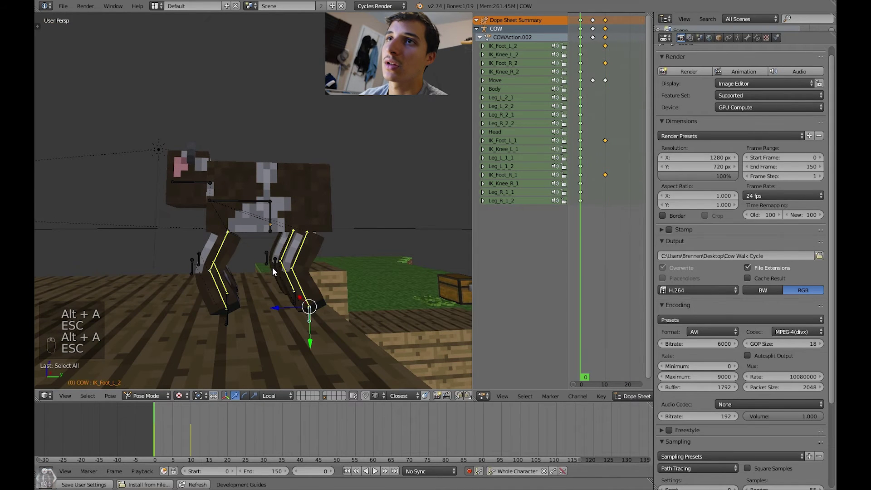
key(alt+a)
key(Escape)
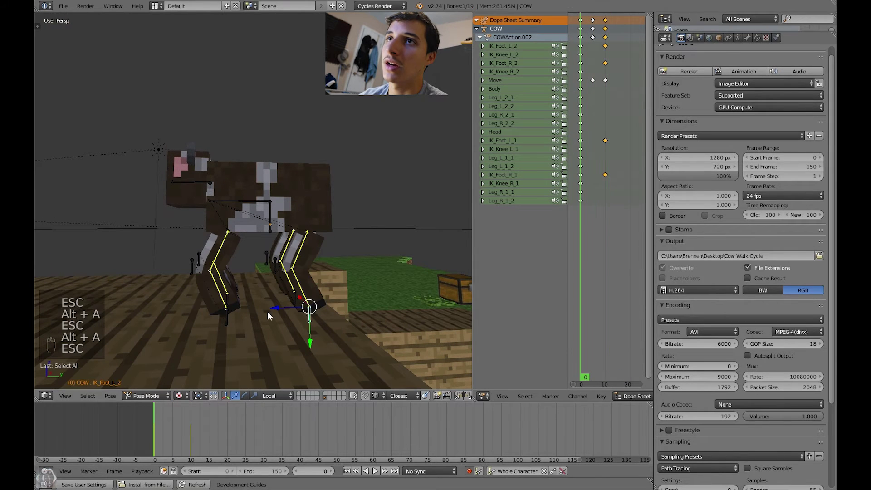
At frame 20, move the IK_Foot_R_2 bone backward along global Y, behind the body
click(192, 437)
drag(191, 437, 227, 437)
middle_drag(250, 361, 299, 282)
middle_drag(252, 336, 259, 326)
key(g)
key(y)
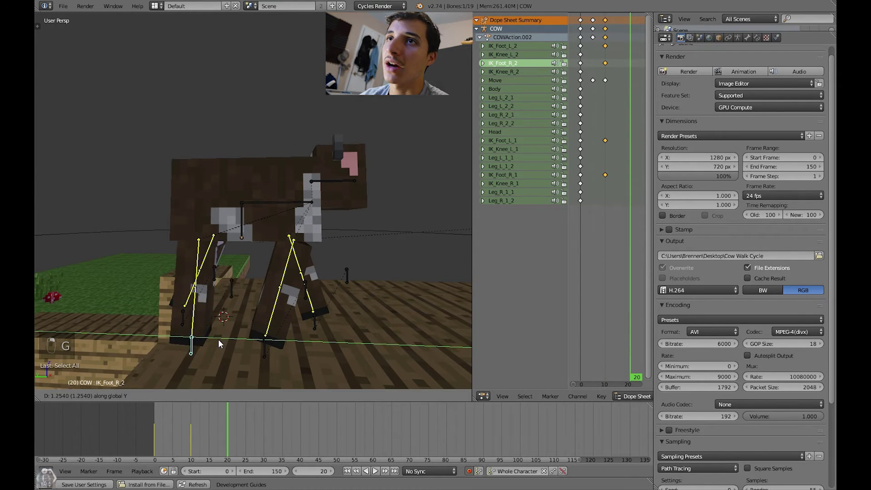
click(195, 349)
At frame 20, move the IK_Foot_R_1 bone forward along global Y
right_click(263, 348)
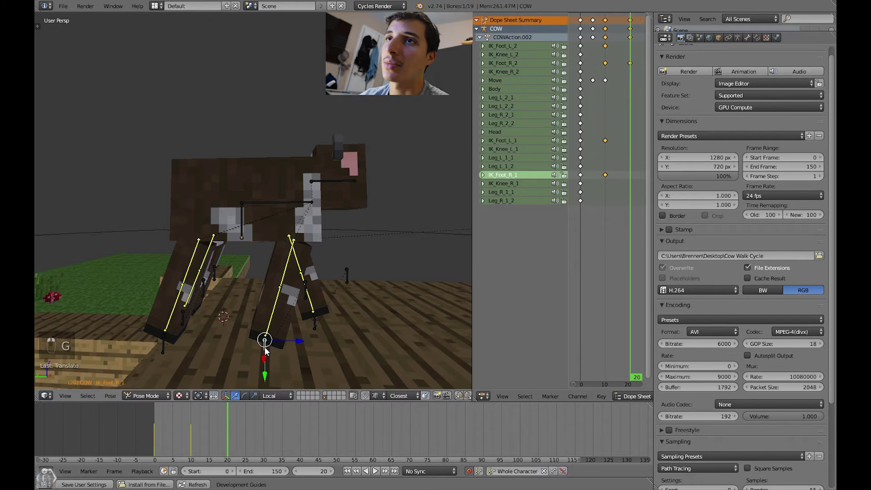
key(g)
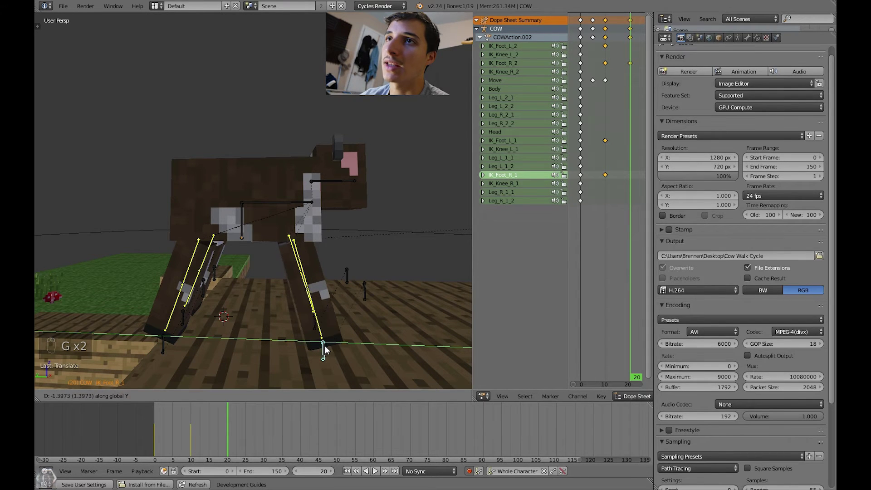
click(312, 337)
mouse_move(312, 336)
middle_down()
mouse_move(351, 339)
mouse_move(326, 337)
middle_up()
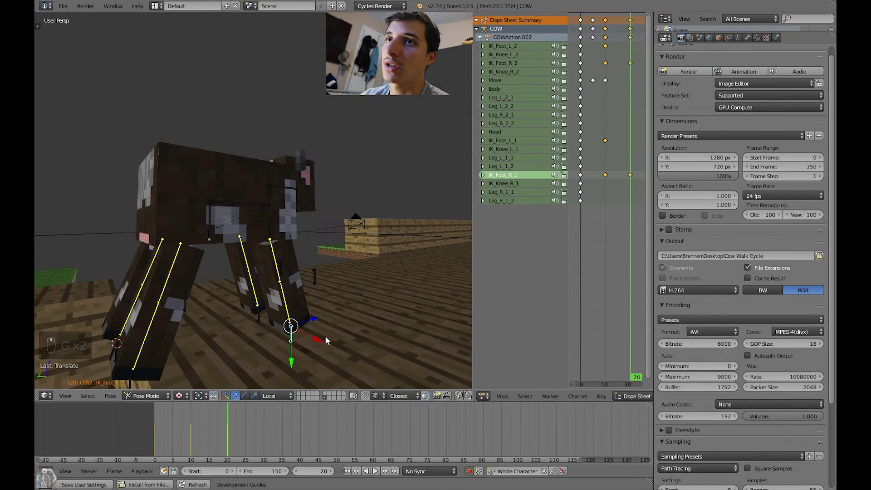
At frame 20, move the IK_Foot_L_2 bone forward along global Y
right_click(119, 341)
middle_drag(119, 341, 108, 364)
key(a)
right_click(86, 378)
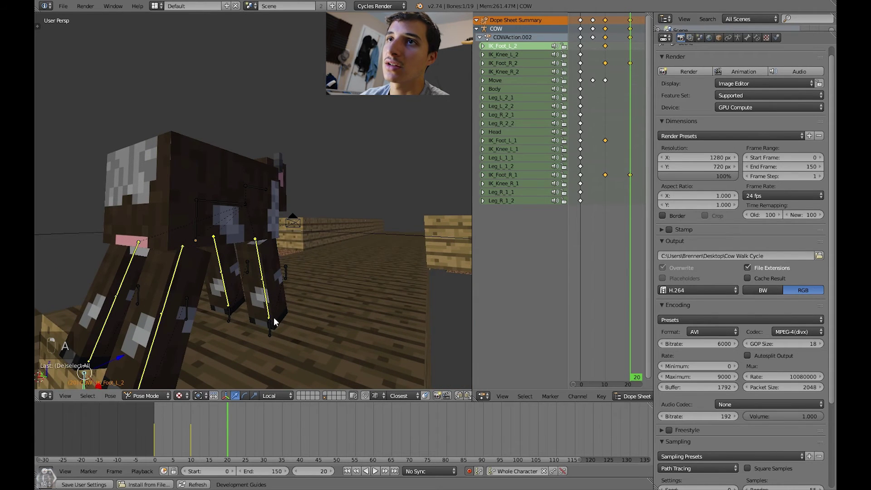
middle_drag(274, 322, 219, 313)
key(g)
key(y)
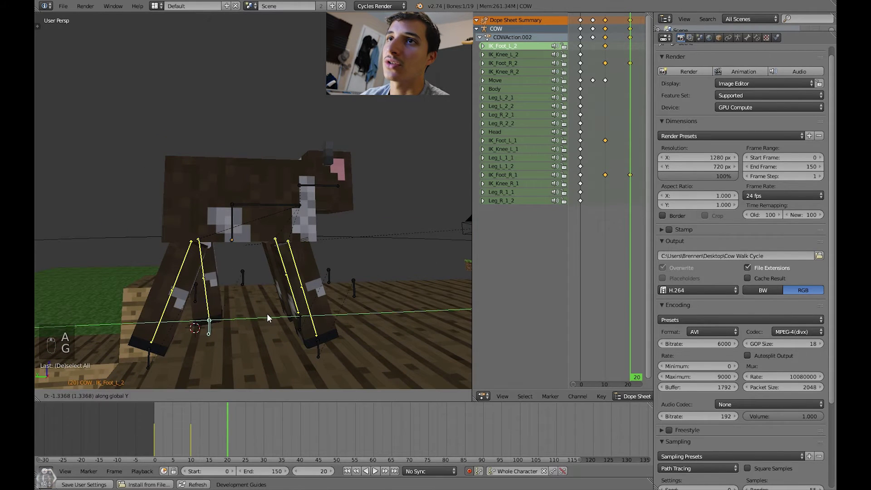
click(288, 315)
At frame 20, move the IK_Foot_L_1 bone backward along global Y, then deselect all bones
right_click(295, 318)
key(g)
key(y)
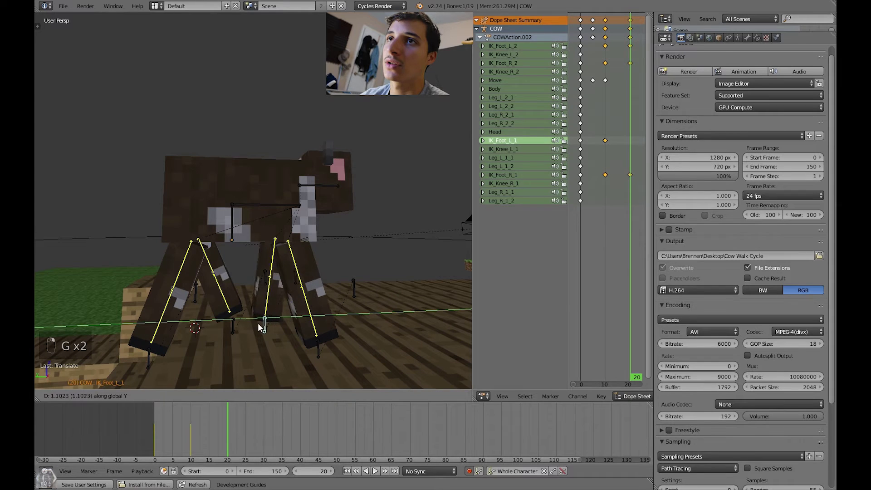
click(247, 328)
key(a)
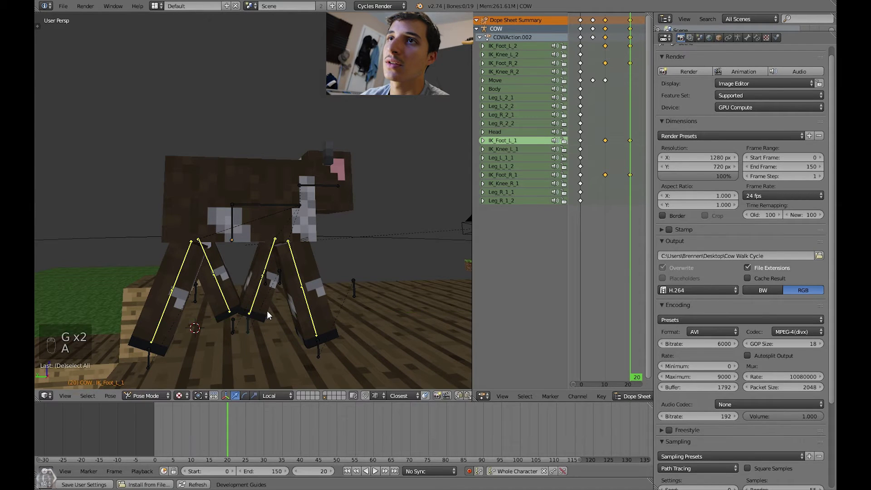
Play back the leg motion from frame 0 and check the full stride from the side
middle_drag(267, 310, 248, 252)
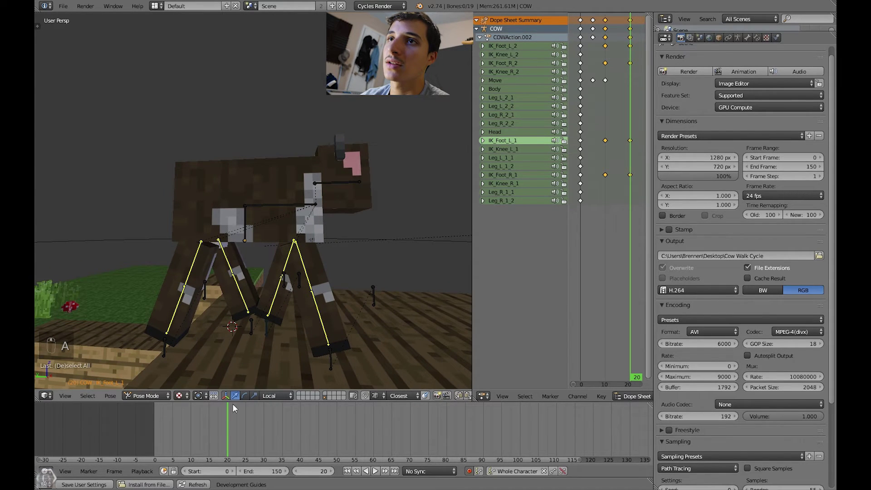
drag(224, 421, 157, 422)
key(alt+a)
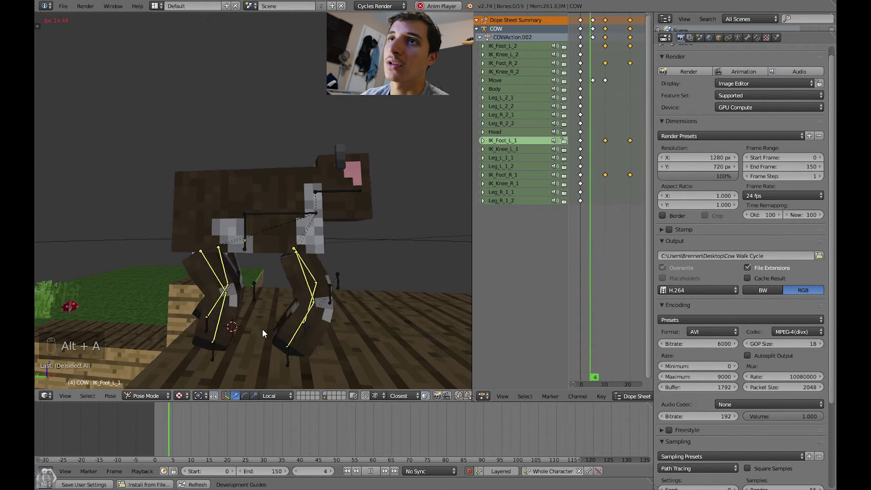
key(Escape)
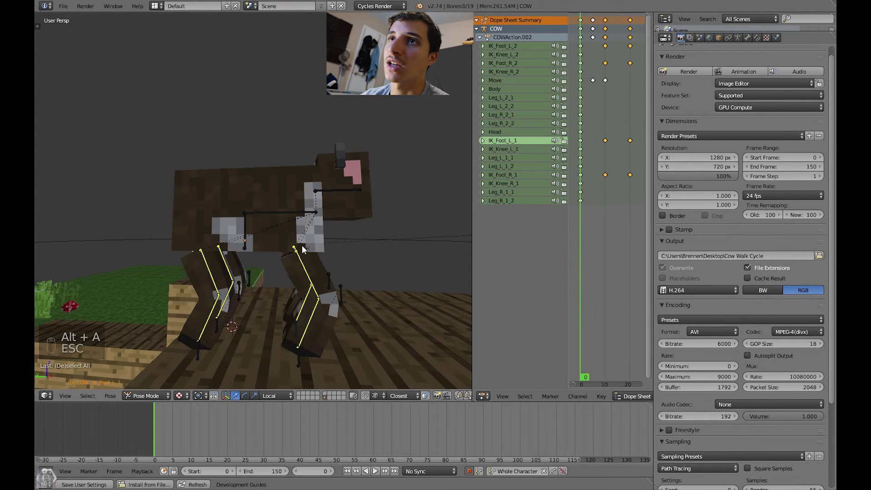
At frame 15, lower the Move bone about 0.29 along global Z
right_click(247, 238)
drag(164, 423, 208, 422)
key(g)
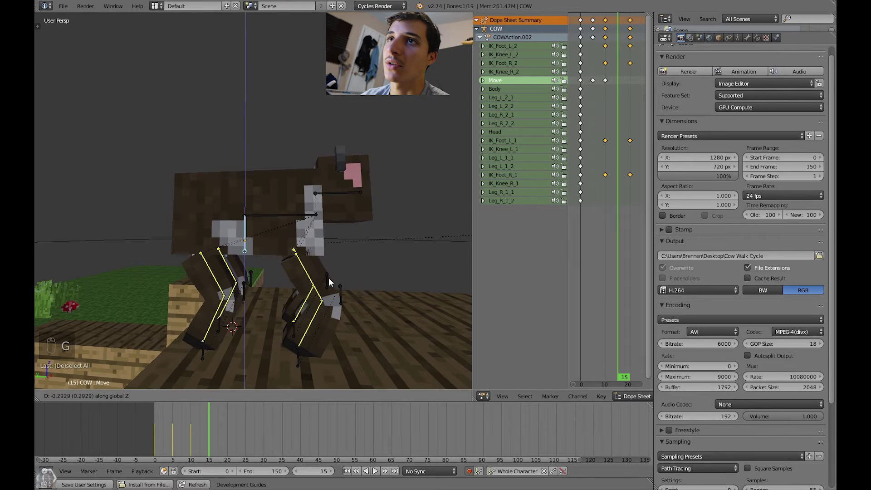
click(327, 280)
Replay the walk animation several times and examine the body and leg motion from the cow's front and opposite side
click(184, 422)
key(alt+a)
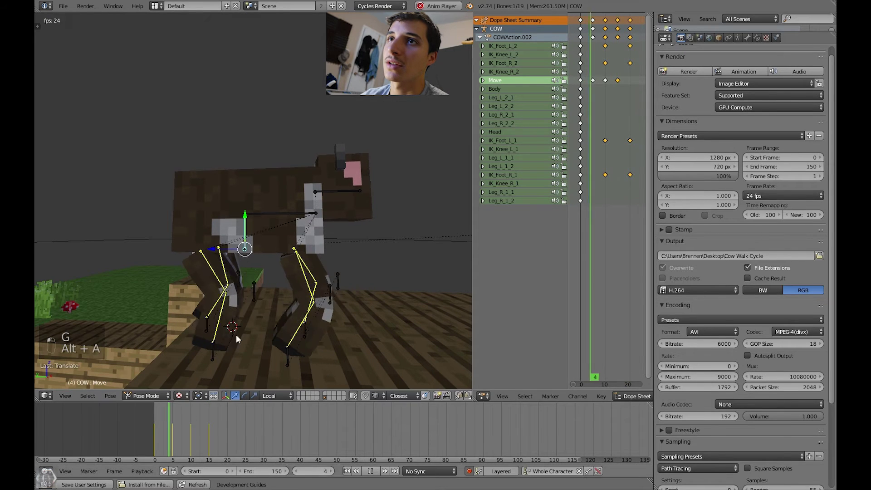
key(Escape)
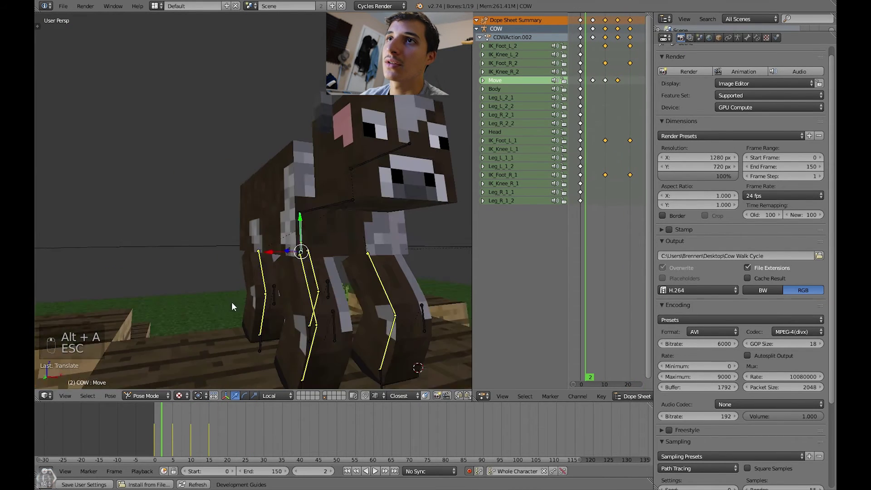
key(alt+a)
key(Escape)
scroll(266, 312, down, 6)
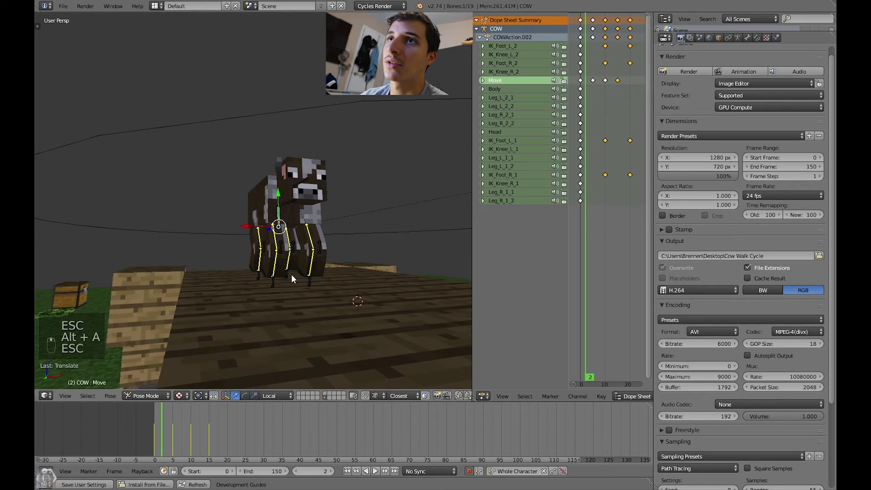
key(alt+a)
key(Escape)
middle_drag(340, 266, 265, 271)
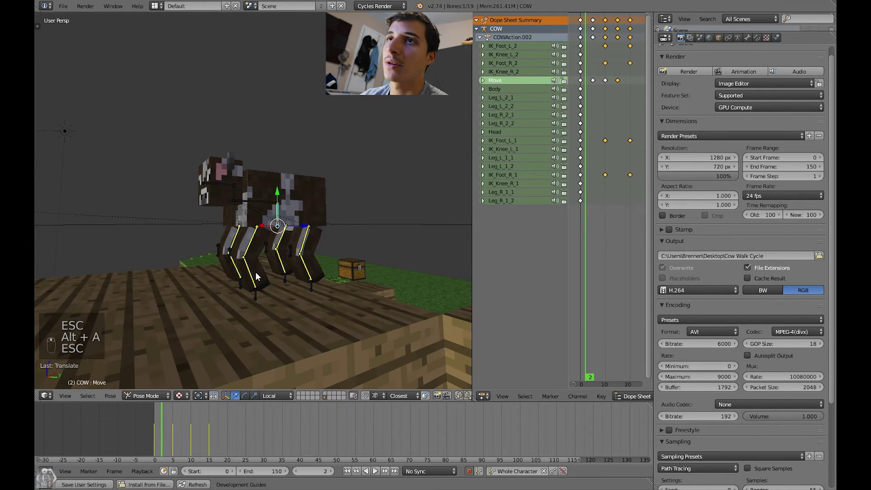
key(alt+a)
key(Escape)
scroll(614, 181, down, 2)
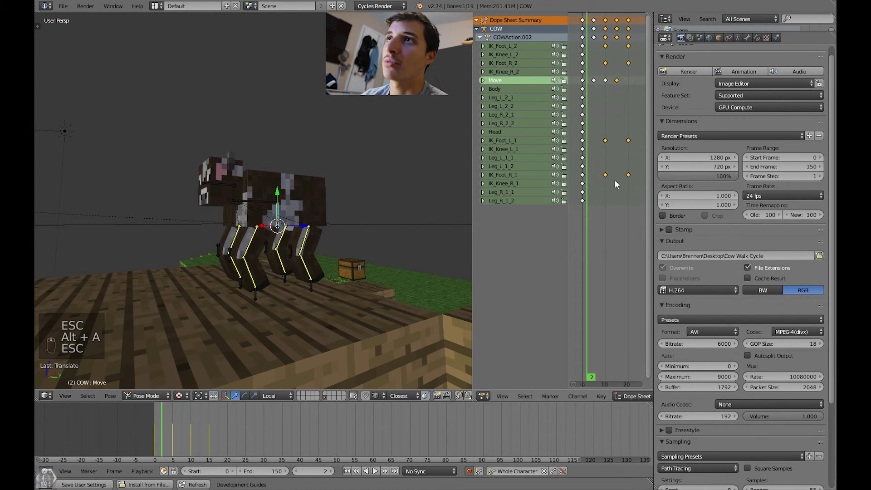
Duplicate the walk keyframes from frames 0 to 20, including those at frame 0, placing the copies from frame 31 onward
key(a)
key(b)
drag(576, 102, 588, 123)
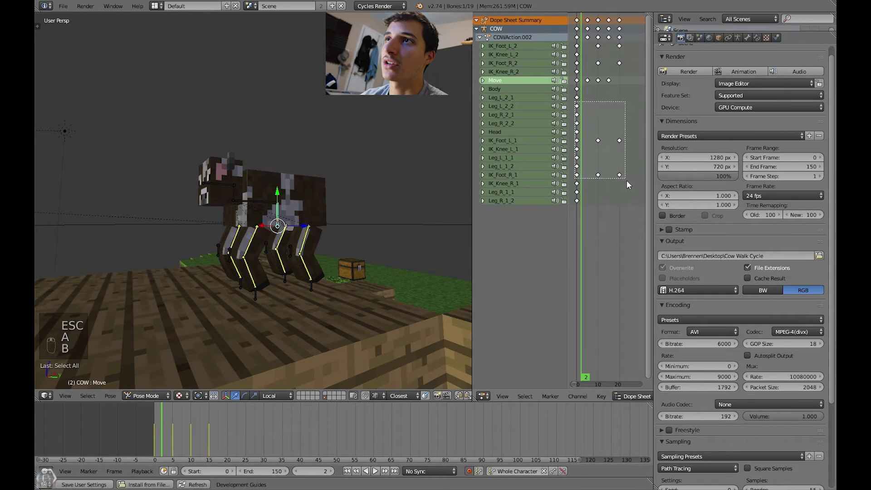
drag(628, 185, 629, 188)
key(a)
drag(579, 23, 630, 197)
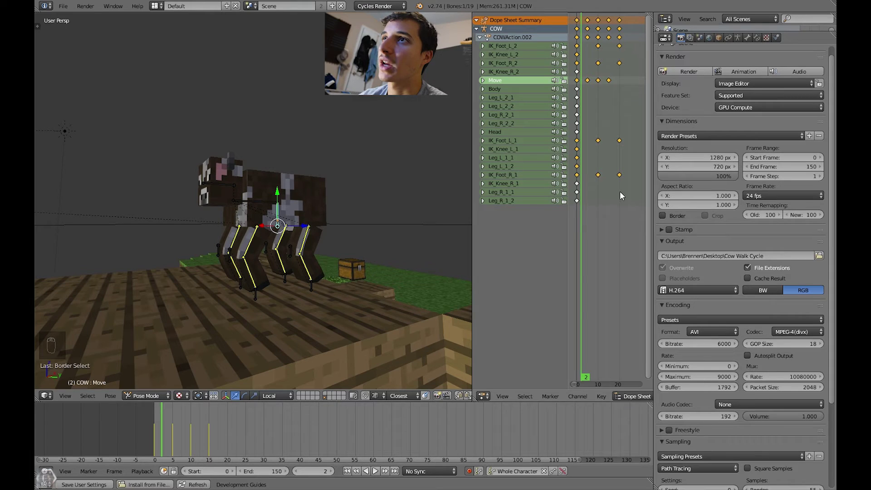
scroll(595, 181, down, 2)
key(shift+d)
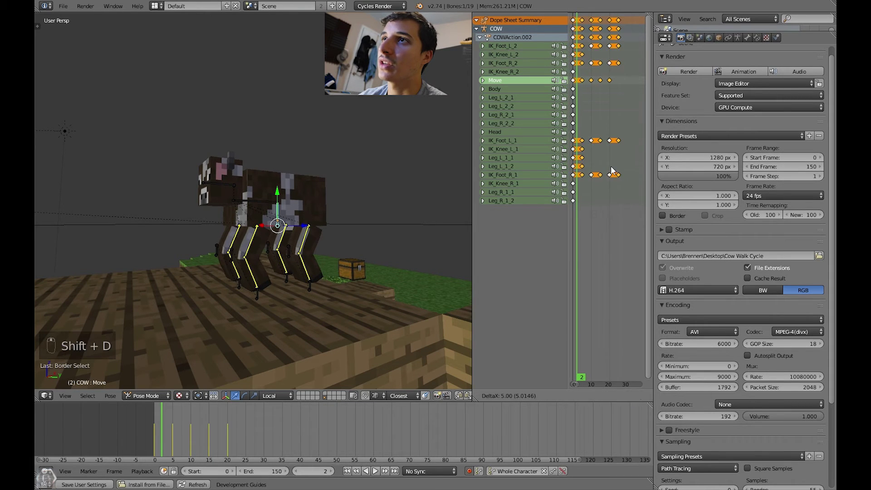
click(609, 153)
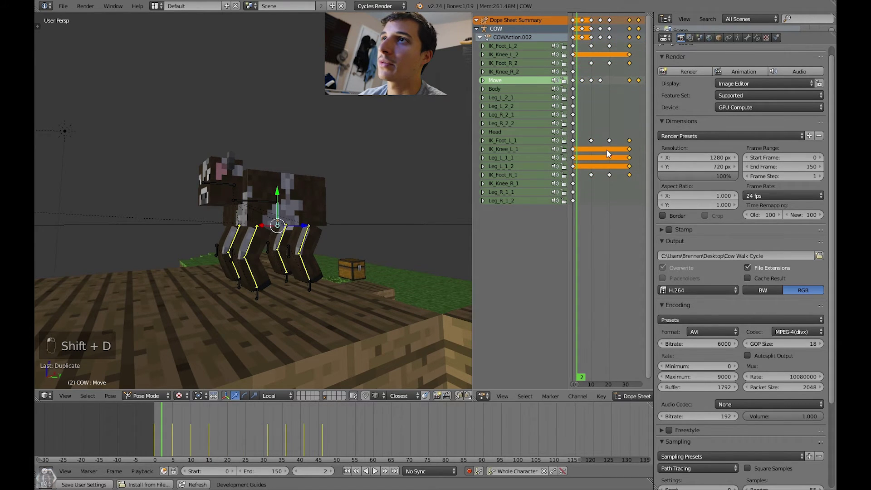
Scrub through the duplicated keyframes and play back the animation to check the repeated stride
drag(609, 153, 640, 151)
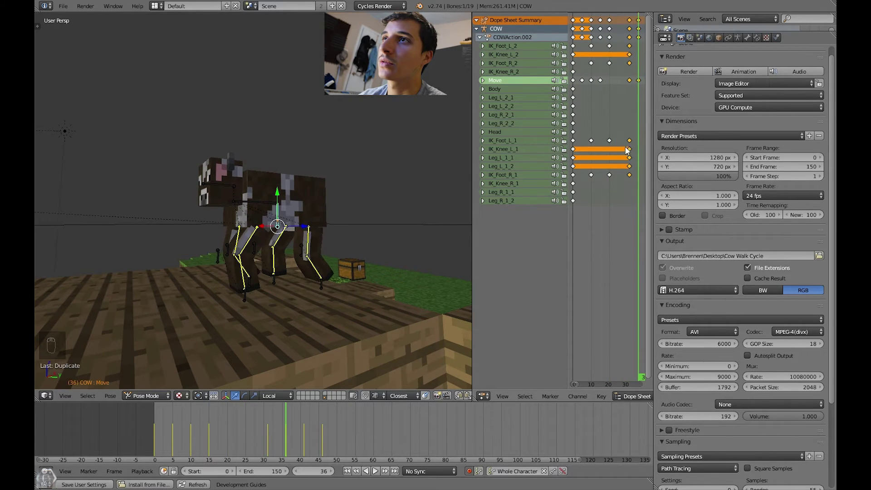
middle_drag(640, 150, 623, 145)
drag(623, 145, 569, 149)
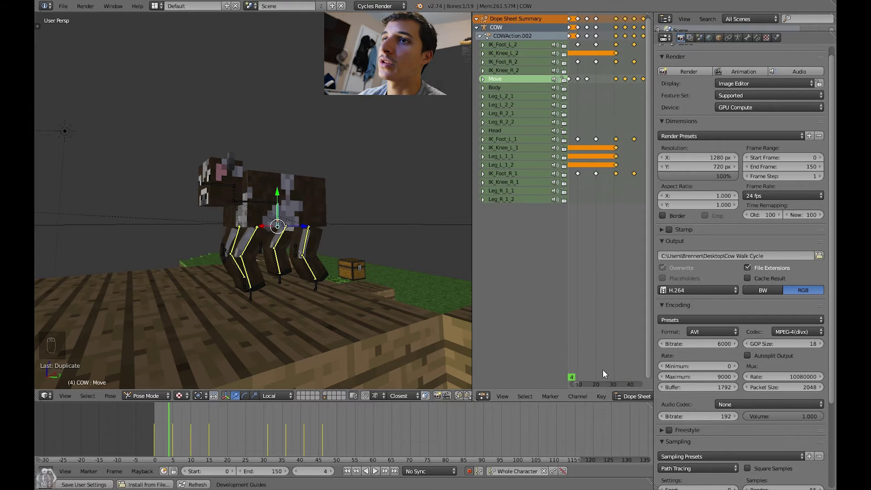
click(354, 472)
key(alt+a)
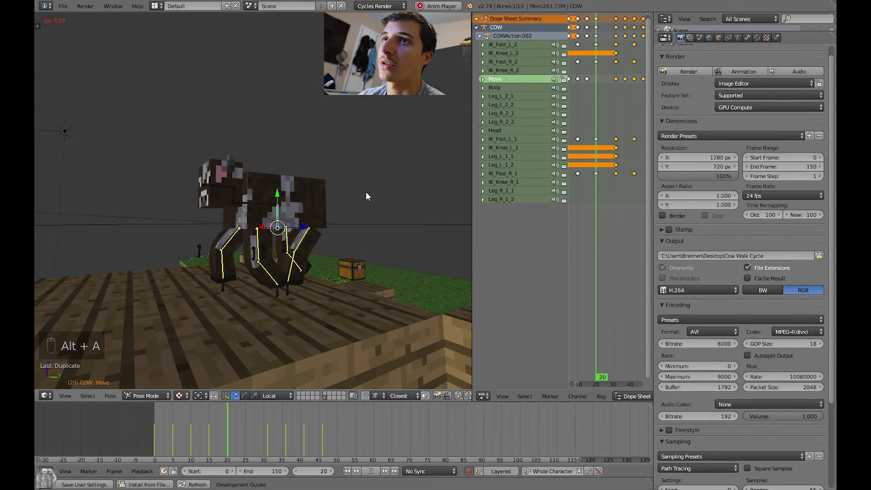
key(Escape)
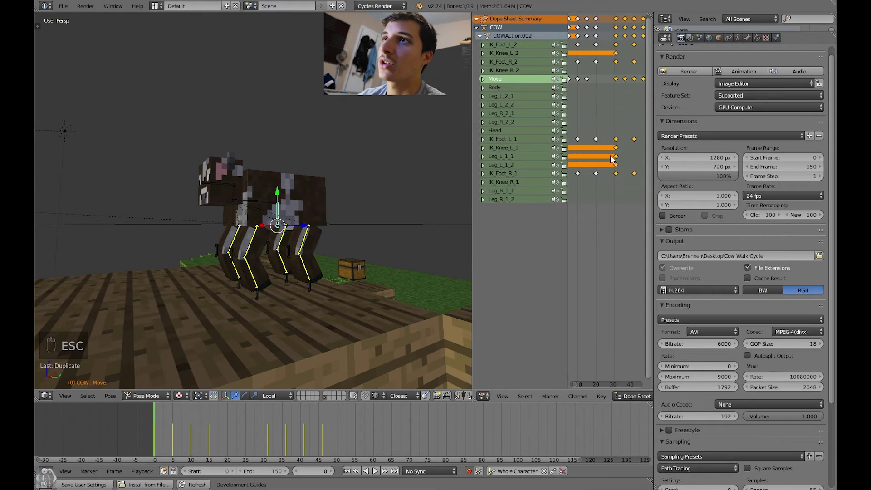
Delete the duplicated keyframes from frame 31 onward
key(Delete)
click(631, 135)
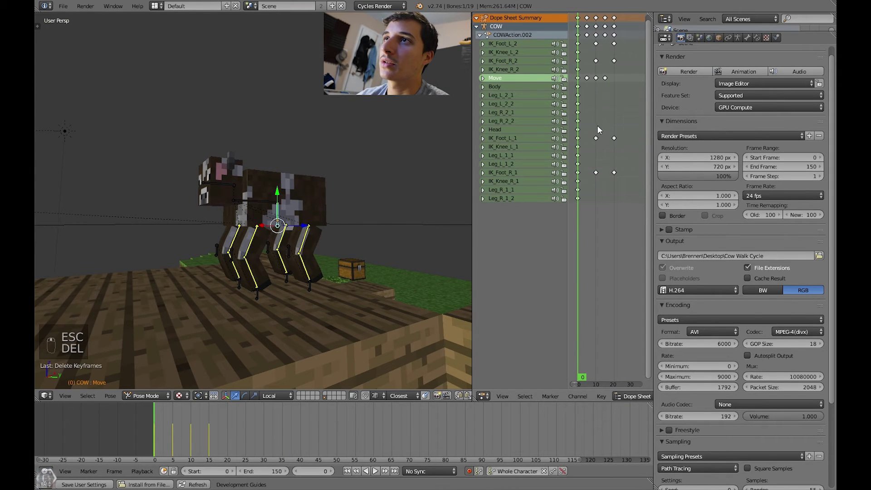
key(ctrl+z)
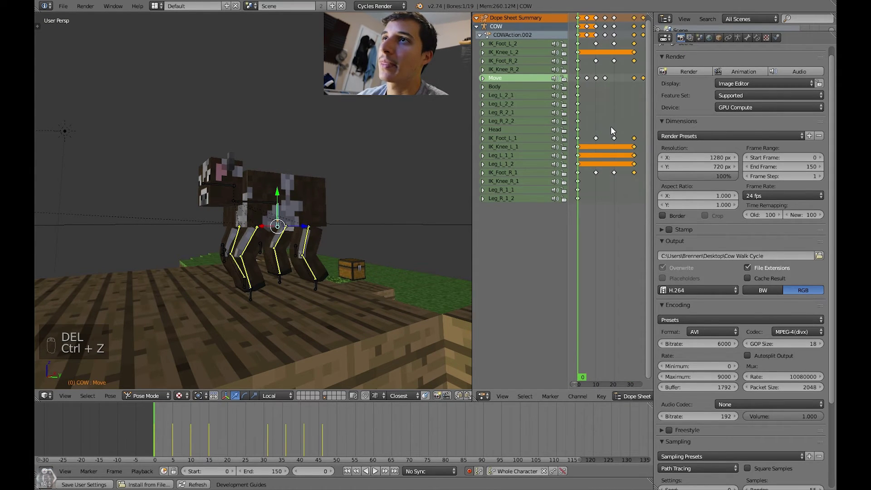
click(611, 126)
key(x)
click(610, 129)
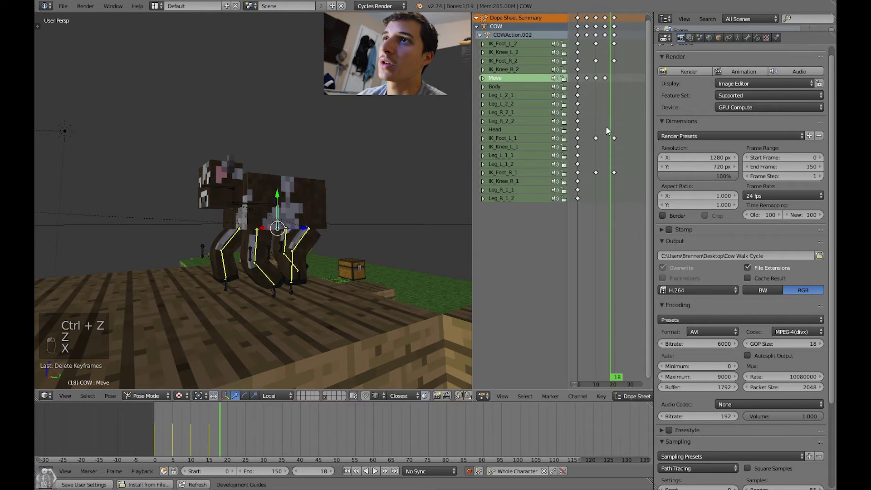
Duplicate the Move and foot IK keyframes of frames 5 to 20, placing the copies from frame 26 onward
key(a)
key(a)
key(b)
drag(591, 129, 620, 178)
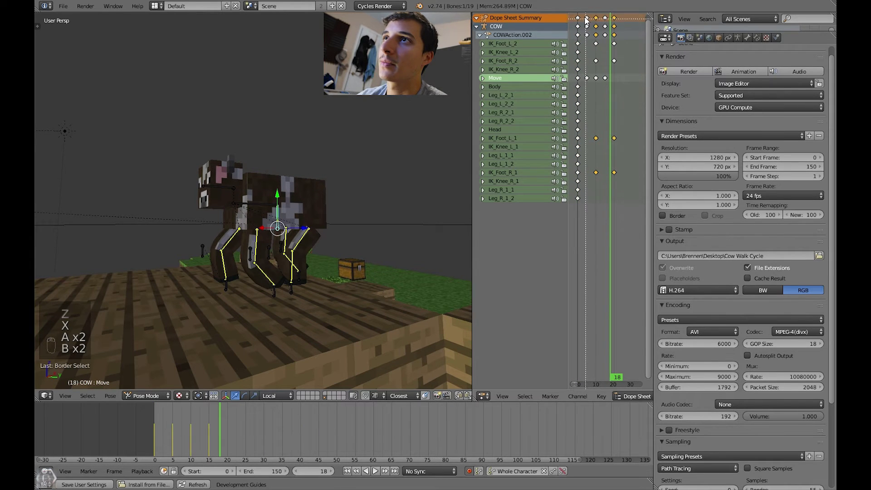
drag(586, 18, 634, 105)
middle_drag(613, 112, 612, 112)
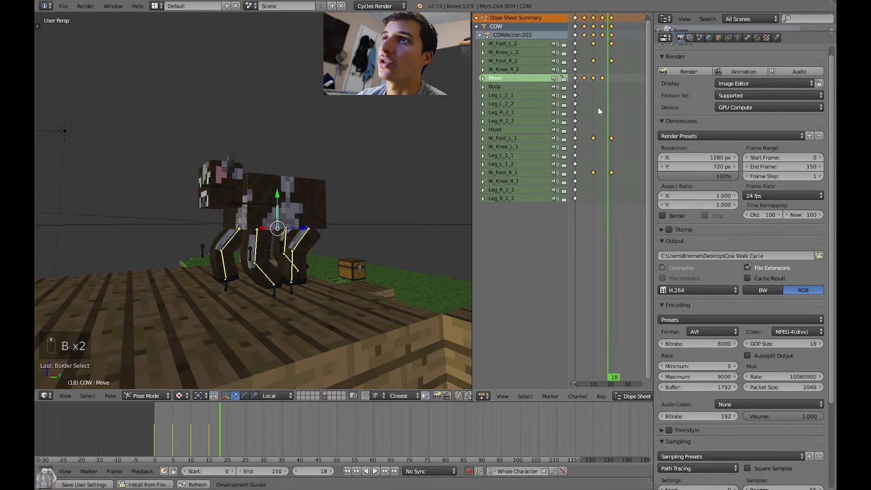
key(shift+d)
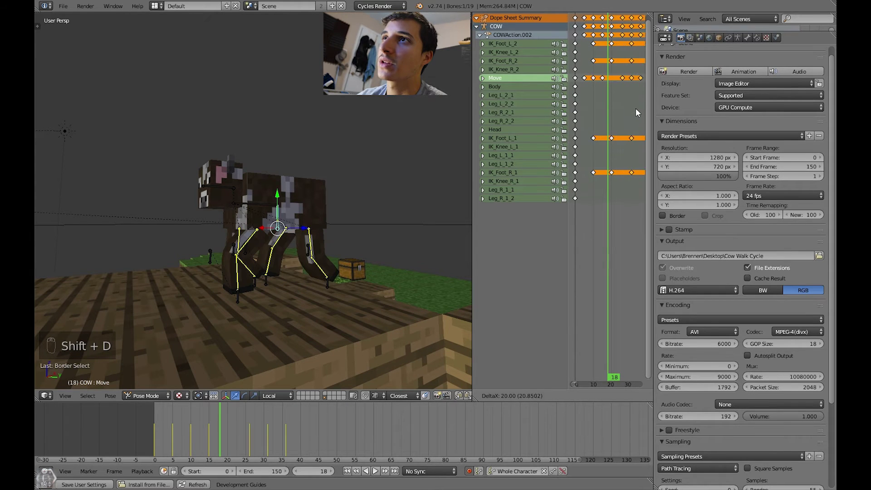
click(625, 98)
Scrub and play back the animation to check how the duplicated stride follows the first one
mouse_move(615, 89)
mouse_down()
mouse_move(629, 90)
mouse_move(603, 93)
mouse_up()
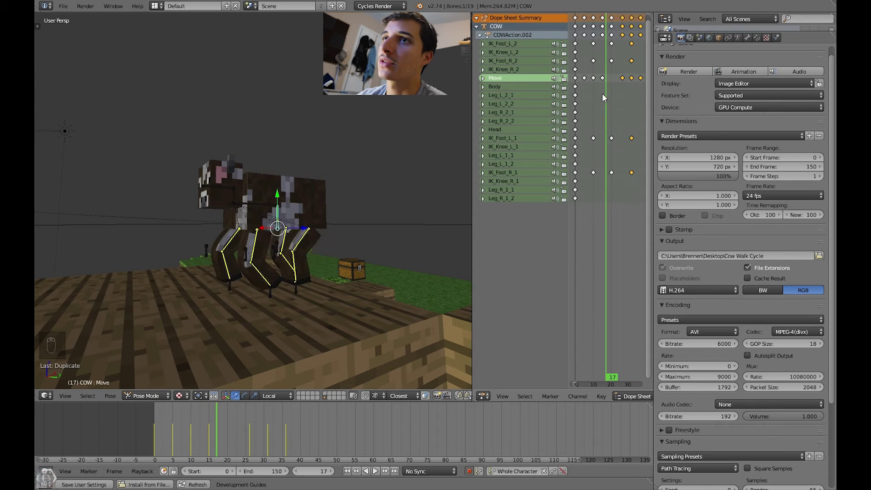
key(alt+a)
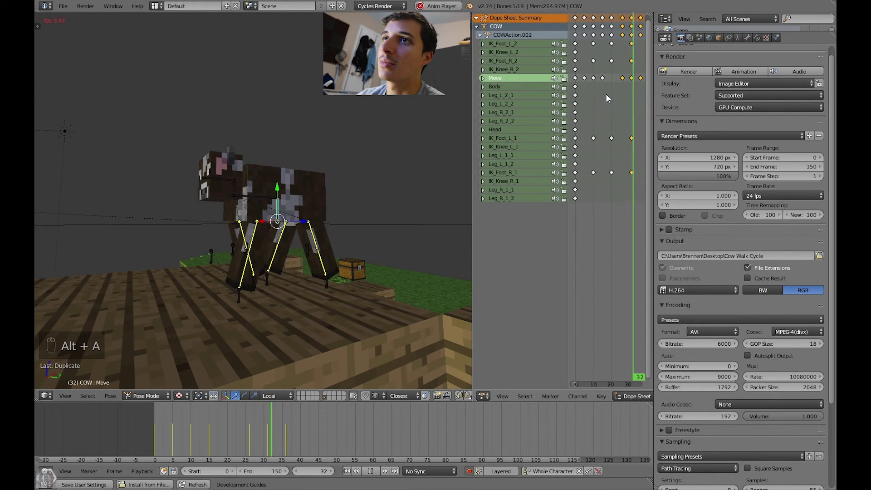
key(Escape)
Enlarge the keyframe editor and shift the duplicated keyframes one frame earlier so they start at frame 25
scroll(622, 102, up, 3)
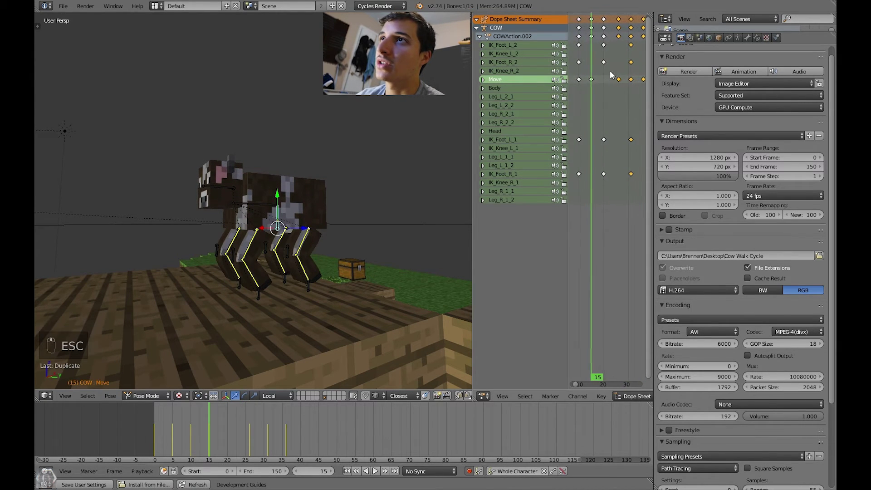
click(603, 55)
scroll(628, 115, up, 2)
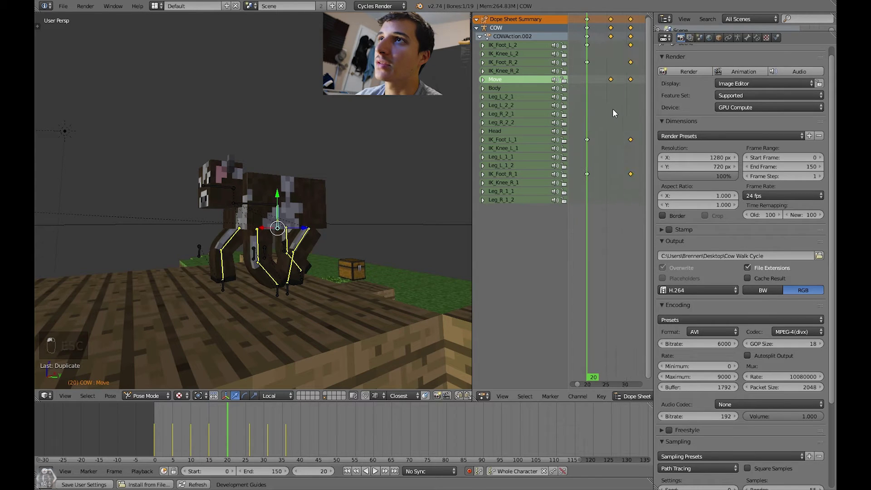
scroll(612, 91, up, 1)
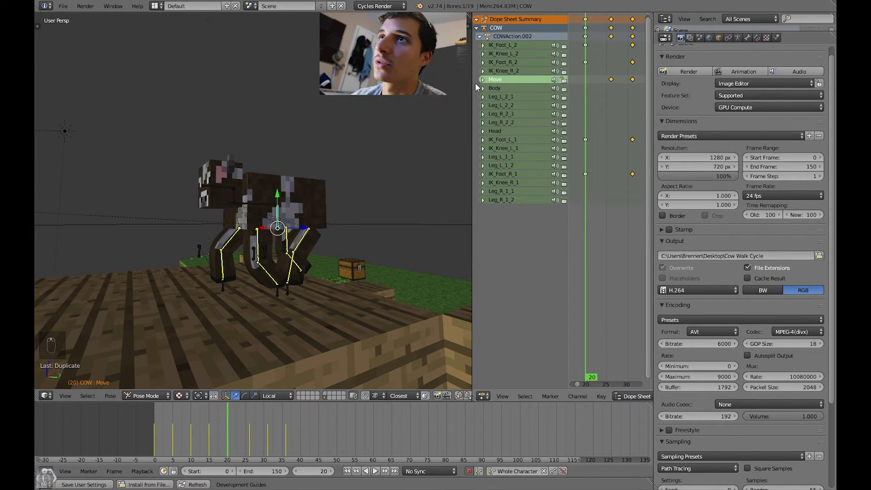
drag(471, 81, 401, 83)
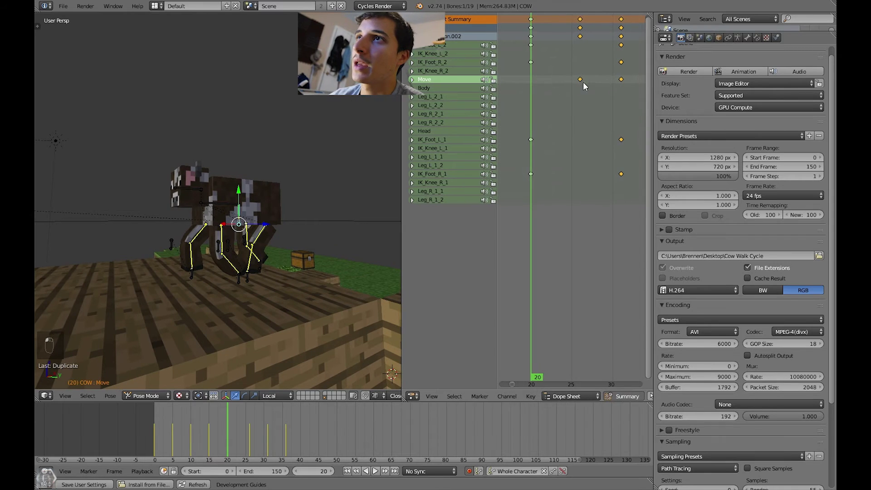
key(g)
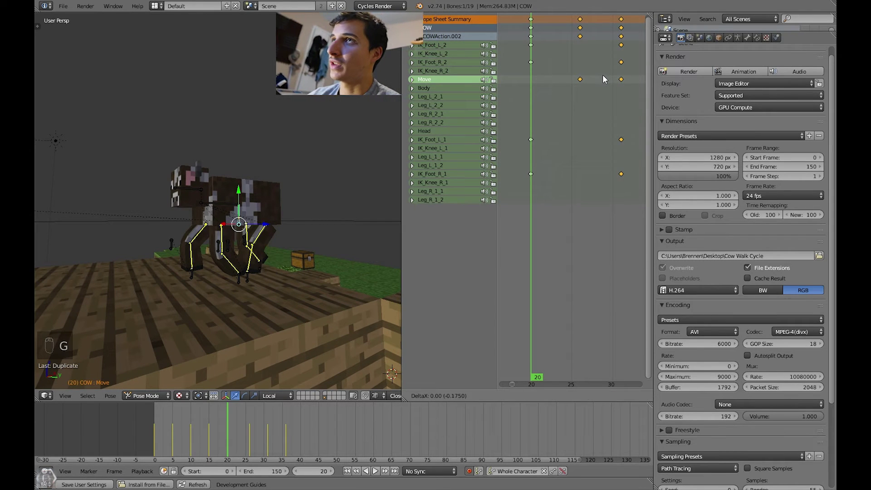
click(604, 79)
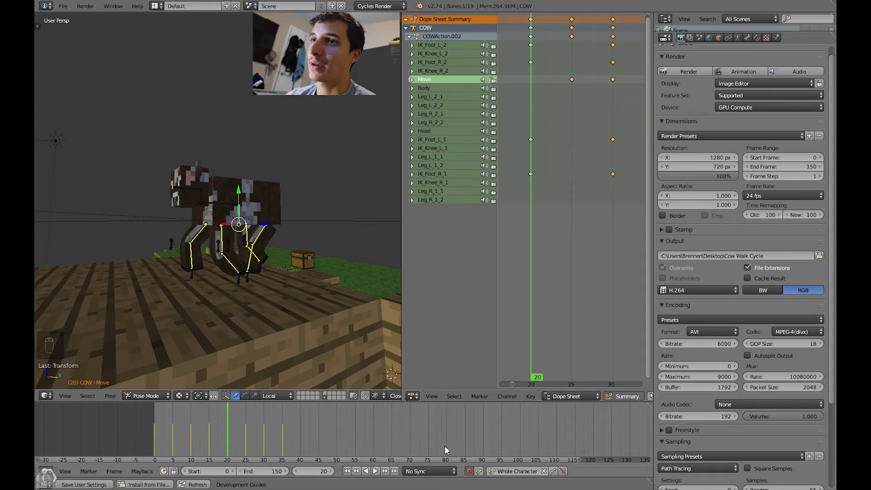
Play back the walk animation from frame 0 and check the leg motion from several viewing angles
click(347, 472)
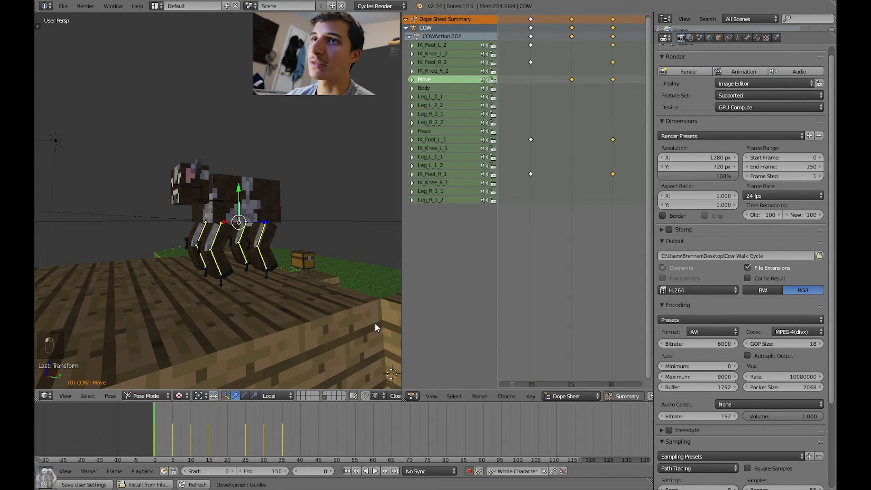
key(alt+a)
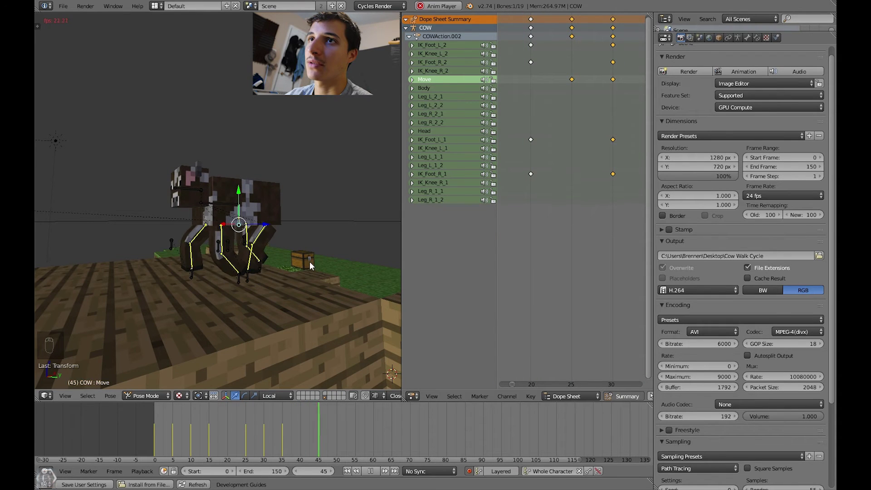
key(Escape)
key(alt+a)
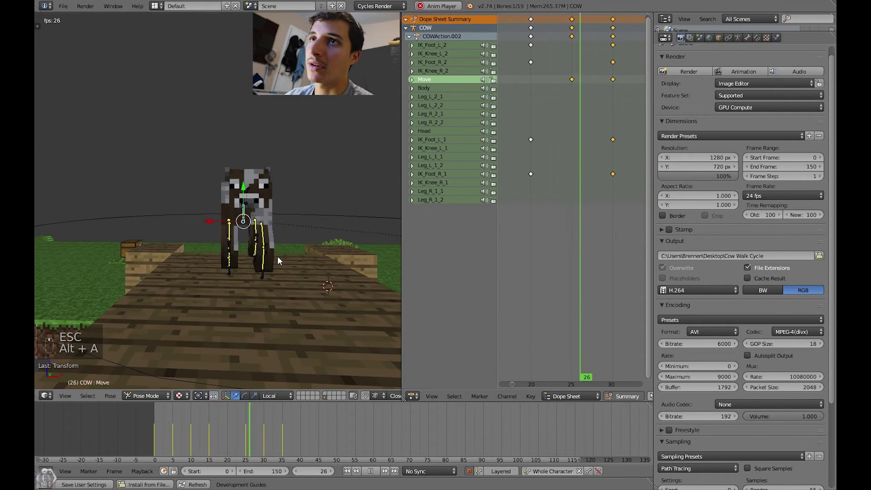
key(Escape)
middle_drag(302, 257, 243, 255)
key(alt+a)
key(Escape)
key(alt+a)
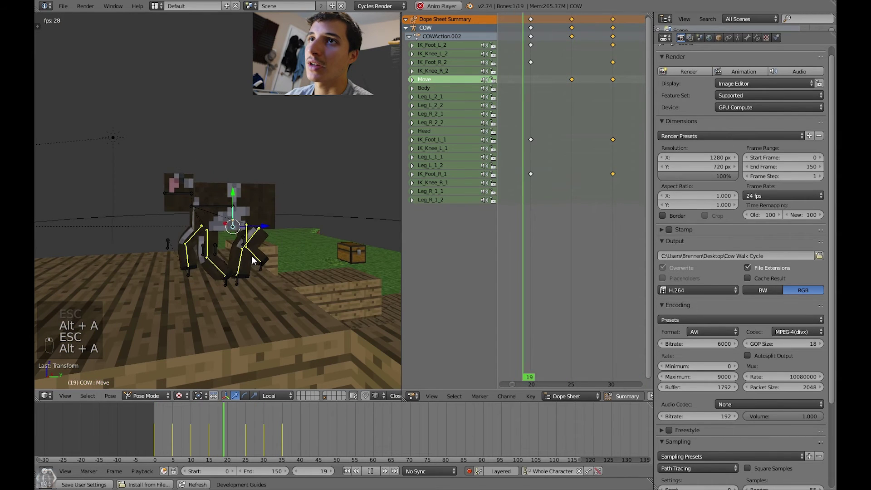
key(Escape)
Hide all rig bones temporarily, play back the walk on the bare cow model, and unhide the bones
middle_drag(252, 258, 261, 254)
key(a)
key(a)
key(a)
key(h)
key(alt+a)
scroll(268, 257, up, 2)
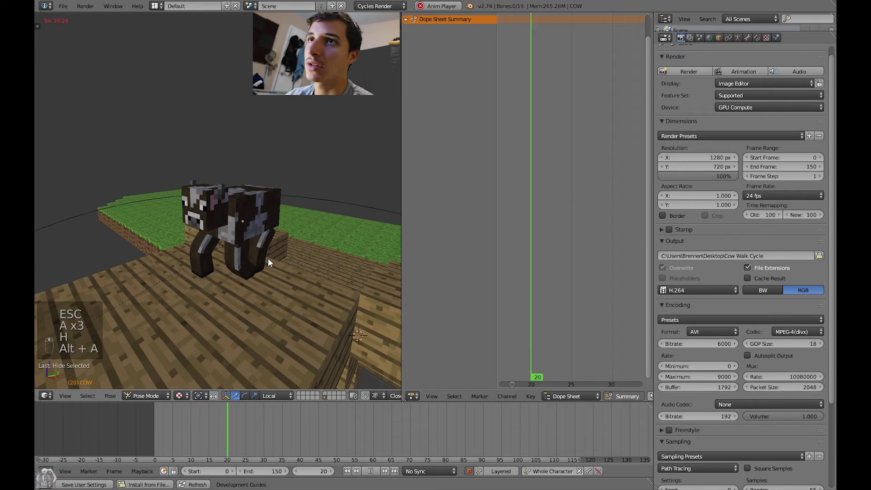
key(Escape)
mouse_move(268, 257)
middle_down()
mouse_move(234, 250)
mouse_move(262, 257)
middle_up()
key(alt+a)
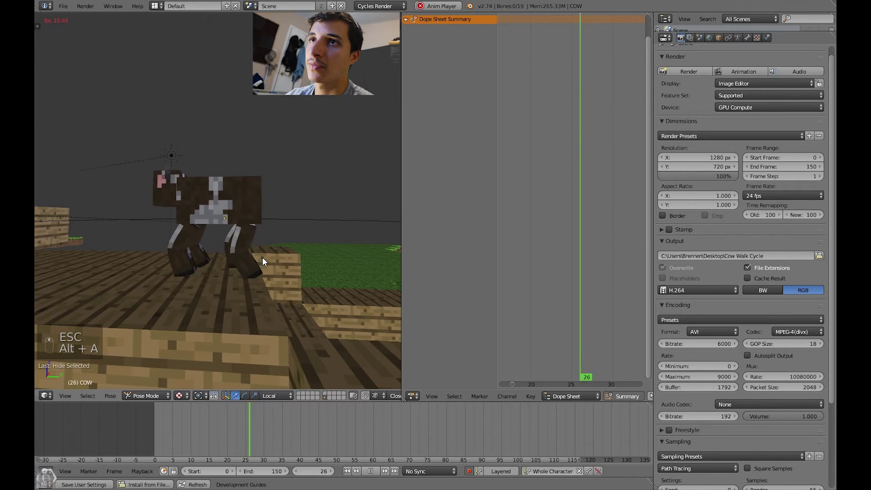
key(Escape)
key(alt+h)
key(a)
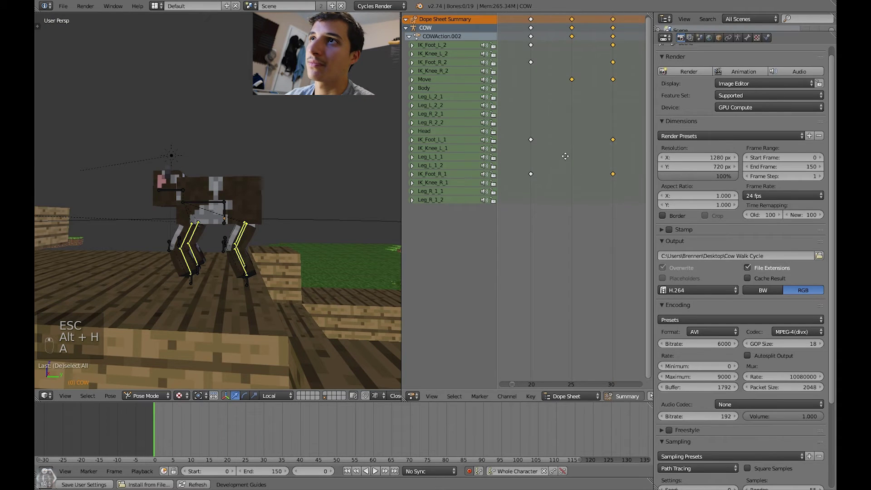
Delete the duplicated keyframes from frame 25 onward
scroll(568, 180, down, 4)
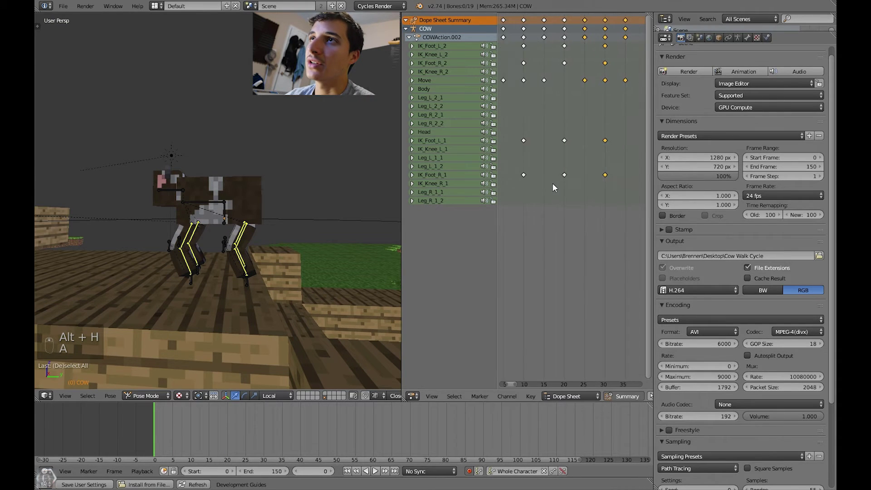
key(Home)
key(x)
click(583, 170)
scroll(534, 149, up, 3)
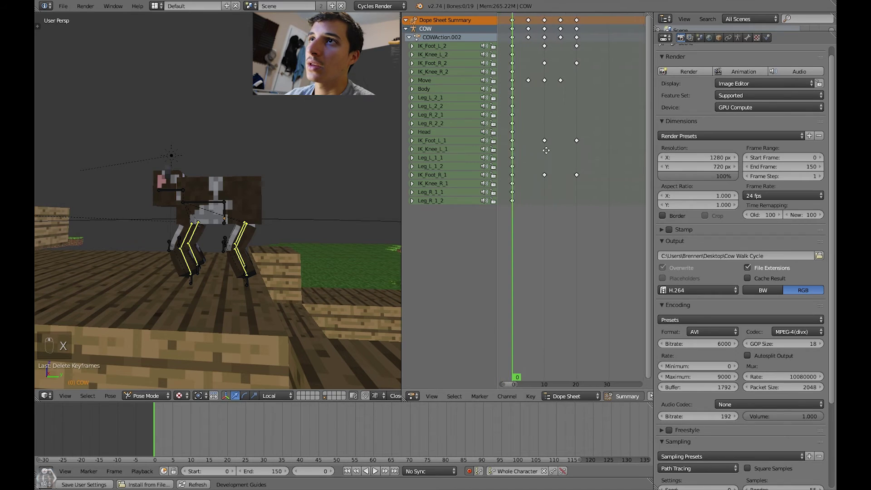
Adjust the Move bone's height along global Z at frame 10
drag(532, 148, 585, 154)
scroll(215, 306, up, 2)
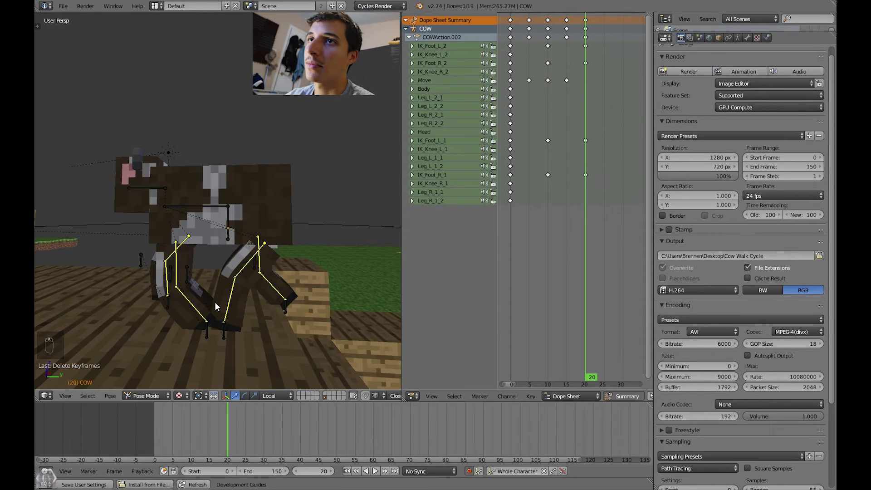
right_click(207, 333)
right_click(230, 224)
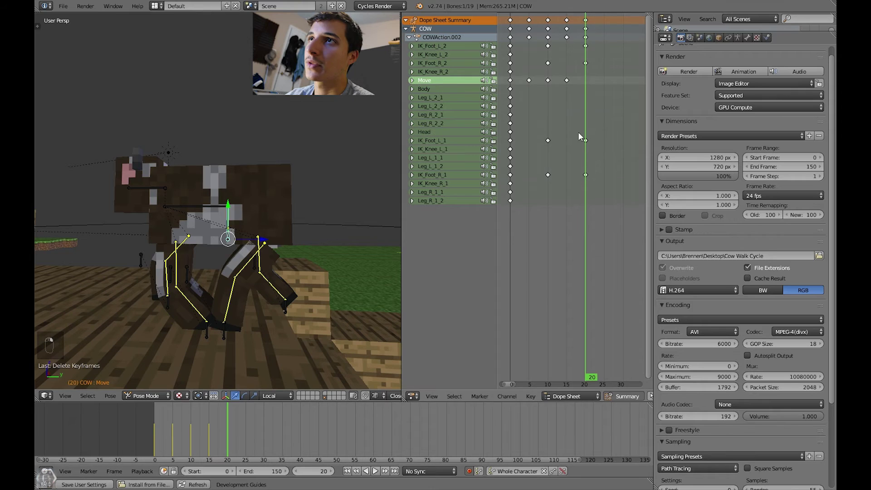
drag(578, 131, 549, 121)
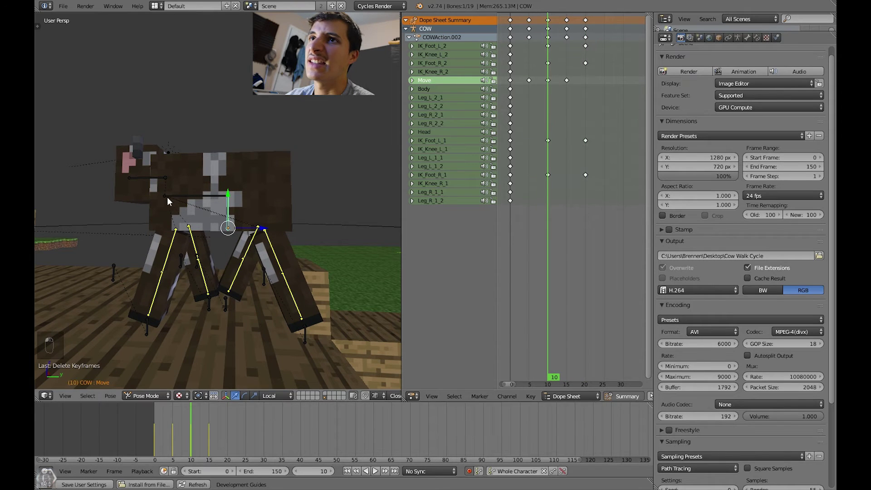
key(g)
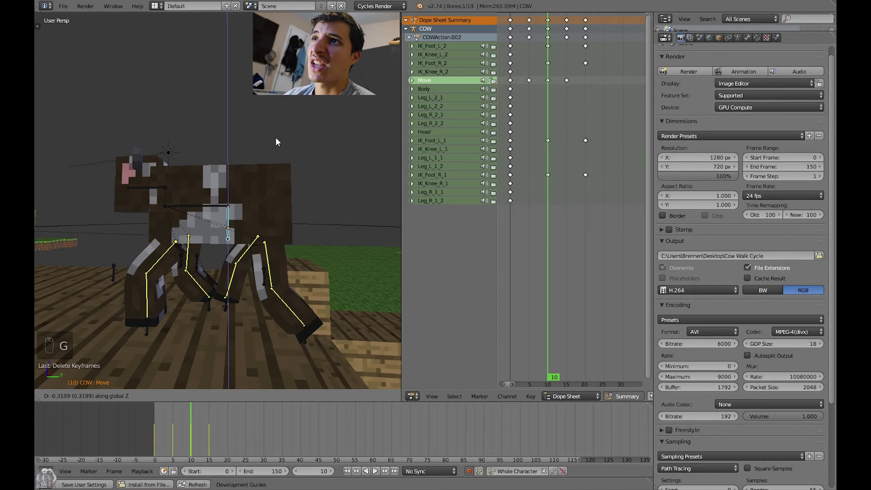
click(276, 137)
Adjust the Move bone's height along global Z at frame 0 and clear its location at frame 20
key(shift+Left)
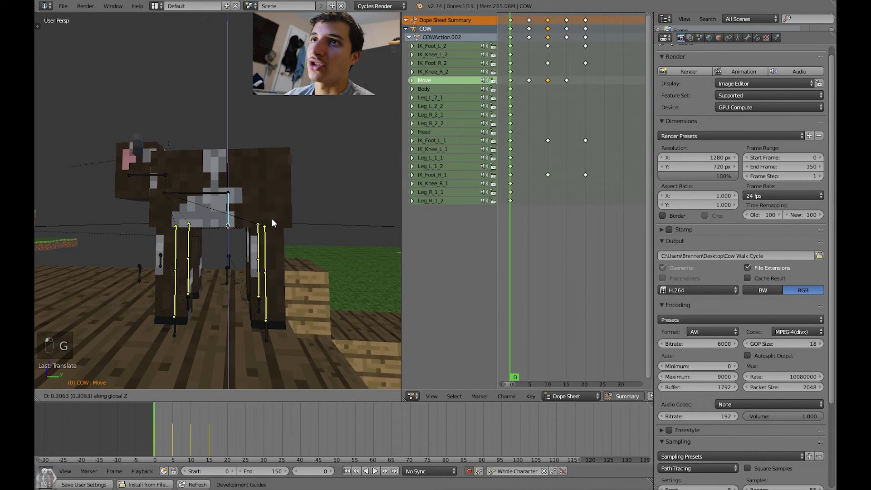
click(506, 158)
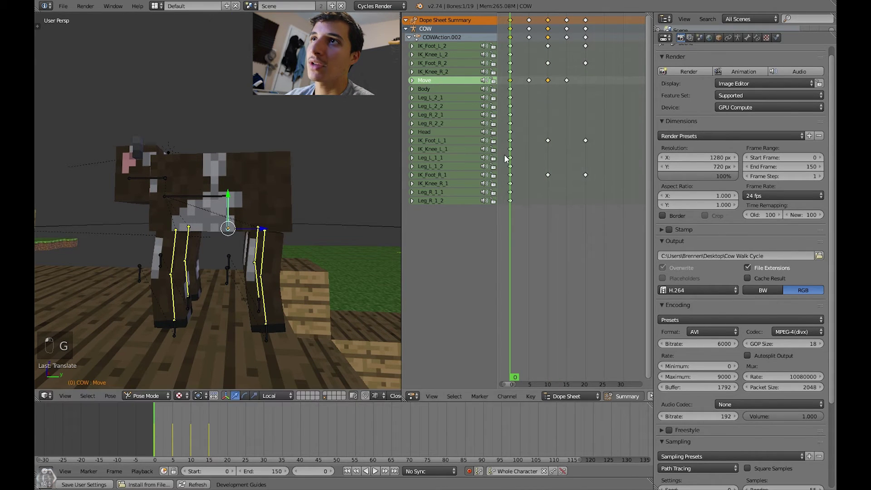
drag(515, 153, 585, 155)
key(alt+g)
Duplicate the Move and foot IK keyframes of frames 0 to 20, placing the copies 30 frames after the originals
key(a)
key(a)
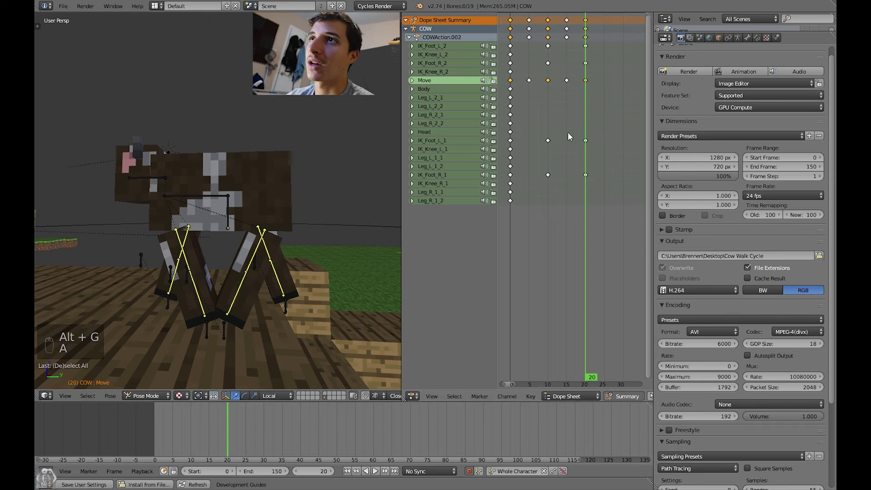
key(b)
drag(508, 138, 592, 178)
key(b)
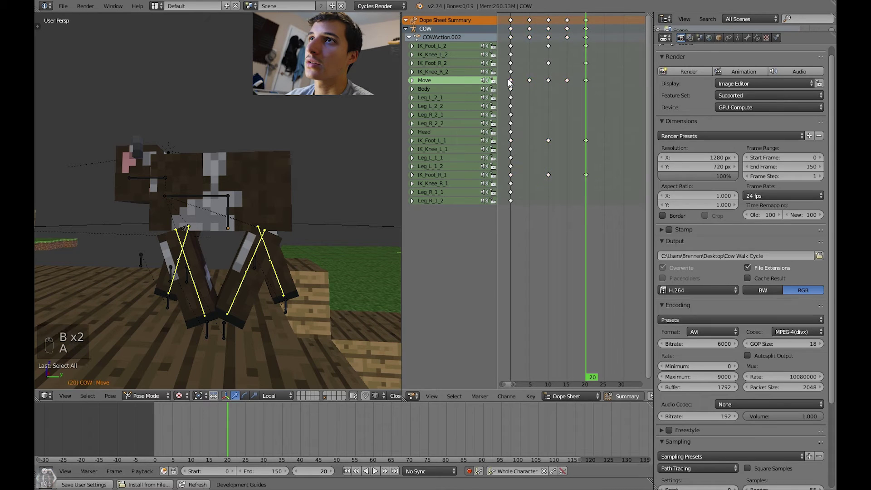
key(b)
drag(509, 79, 610, 89)
key(b)
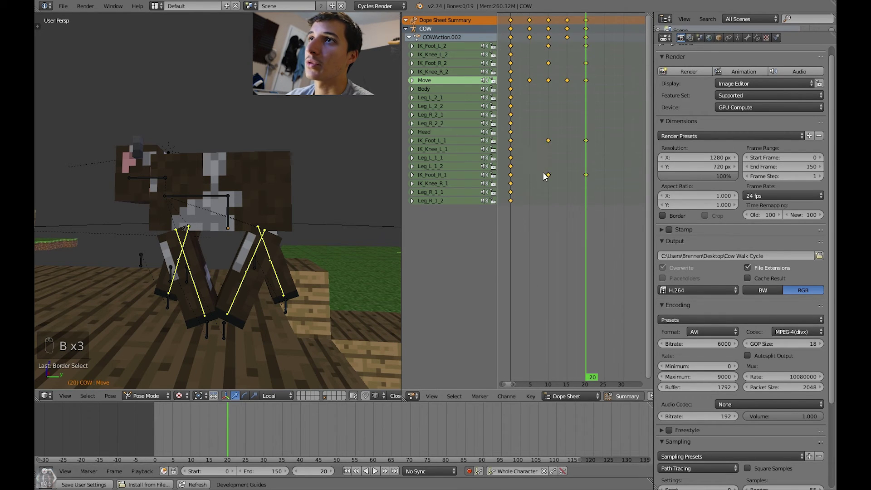
key(b)
key(a)
key(b)
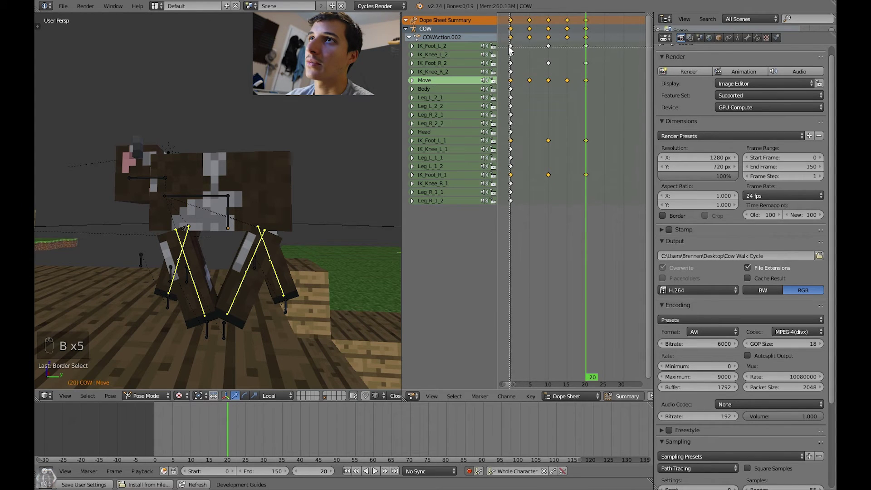
key(b)
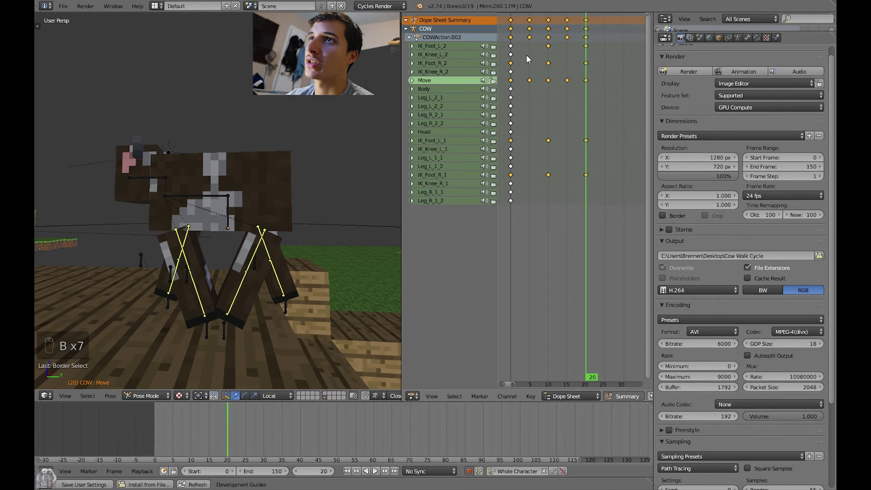
scroll(550, 179, down, 2)
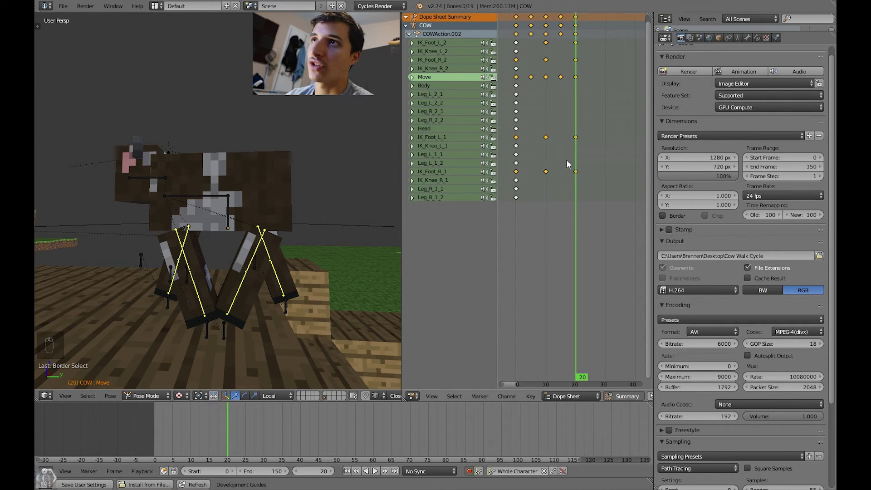
key(shift+d)
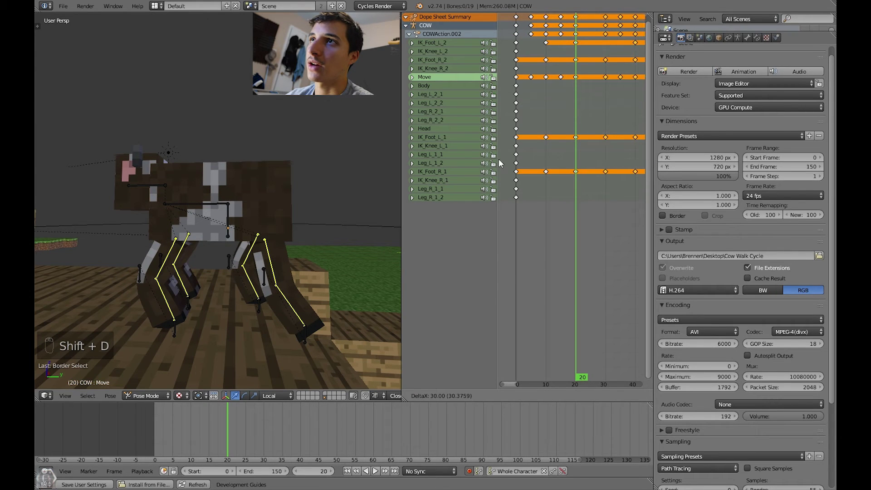
click(500, 159)
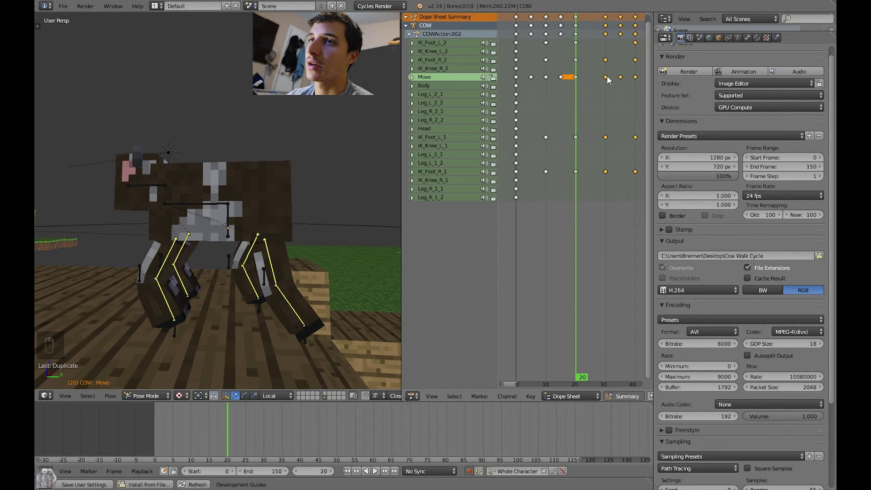
Play back the animation to check the transition from the first stride to the duplicated one
key(alt+a)
key(Escape)
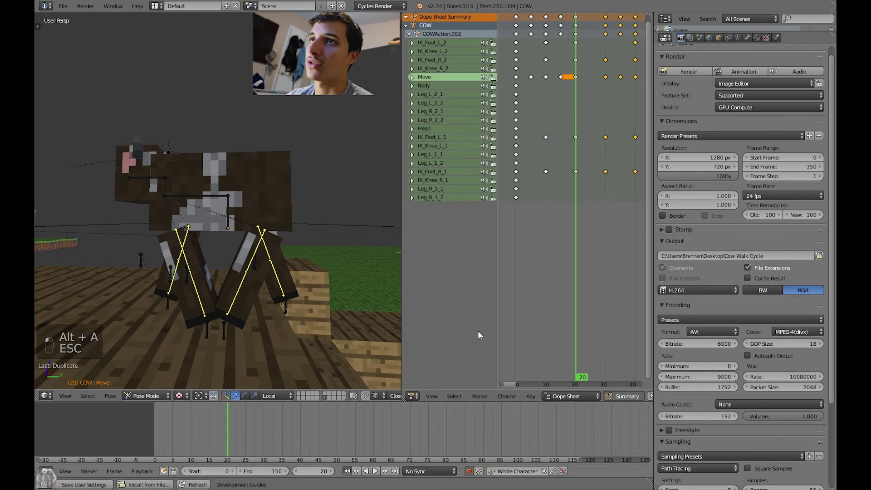
key(alt+a)
scroll(581, 220, down, 2)
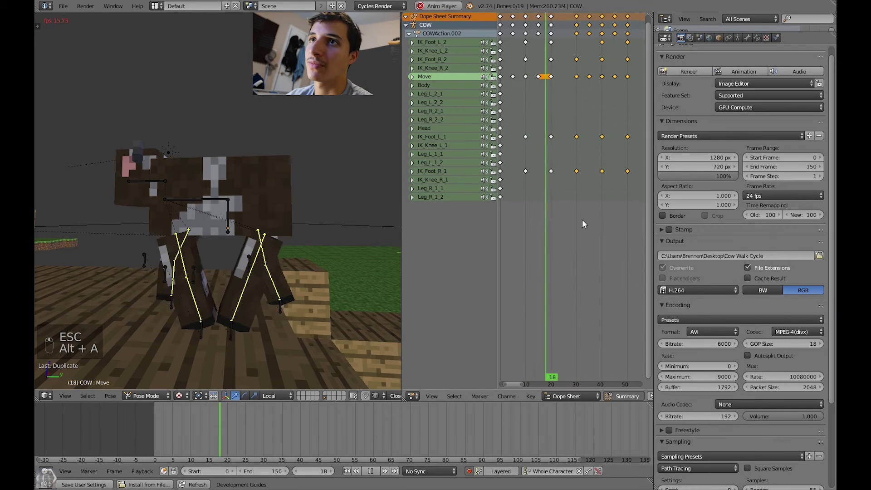
key(Escape)
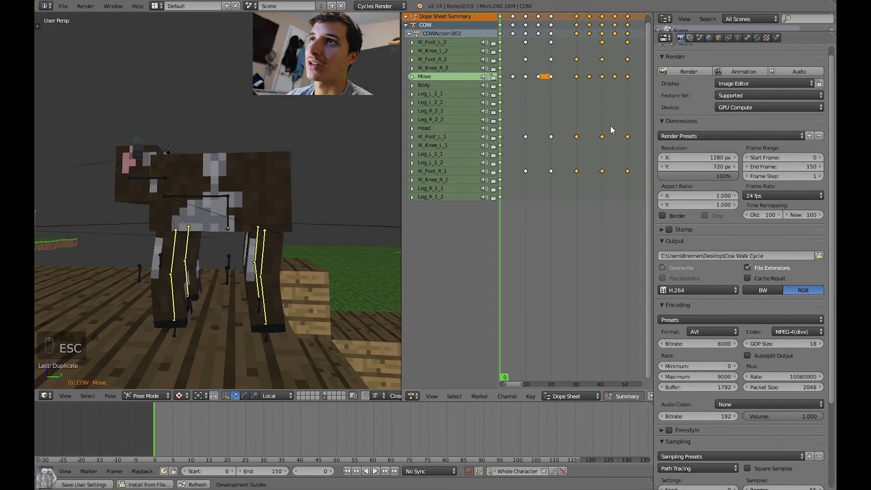
Delete the first column of duplicated keyframes at frame 30
key(a)
key(b)
drag(582, 181, 582, 189)
key(Delete)
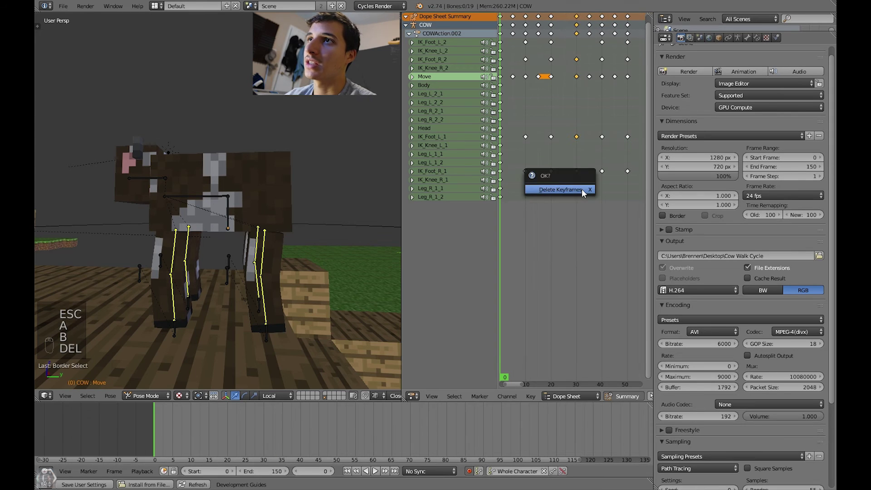
click(582, 189)
Shift the remaining duplicated keyframes 10 frames earlier so they start at frame 25
key(b)
drag(577, 17, 633, 180)
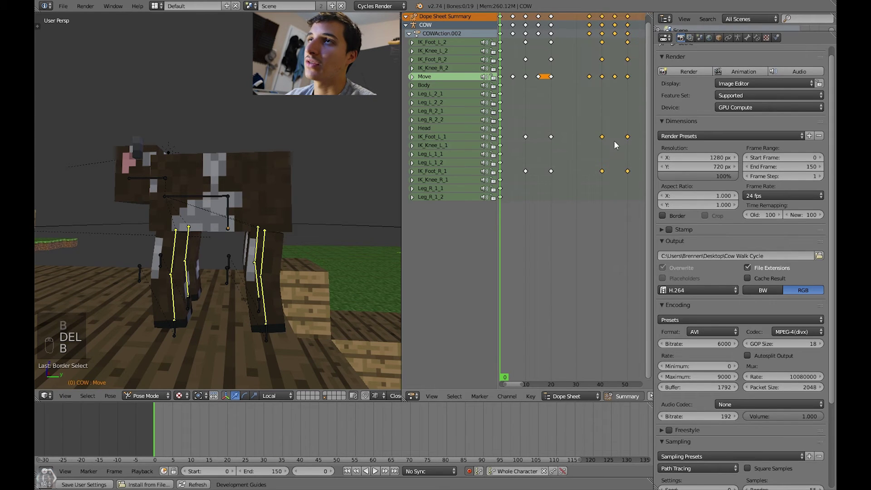
key(g)
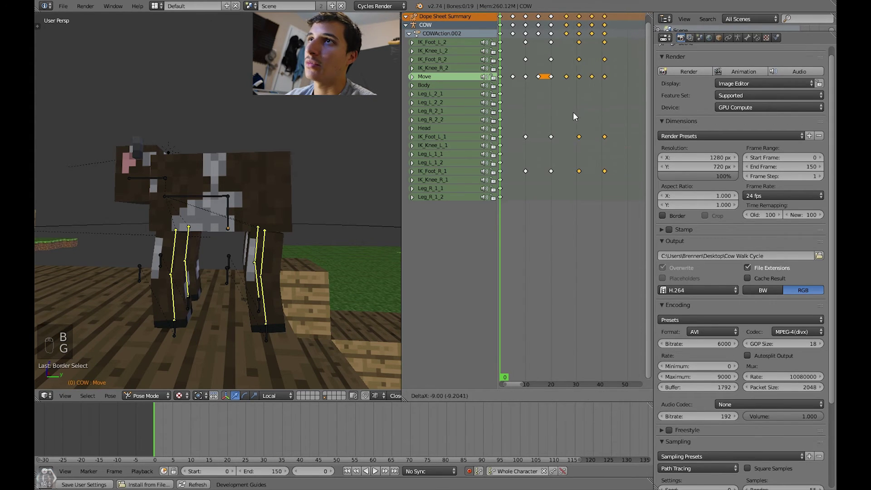
click(575, 112)
scroll(564, 118, up, 4)
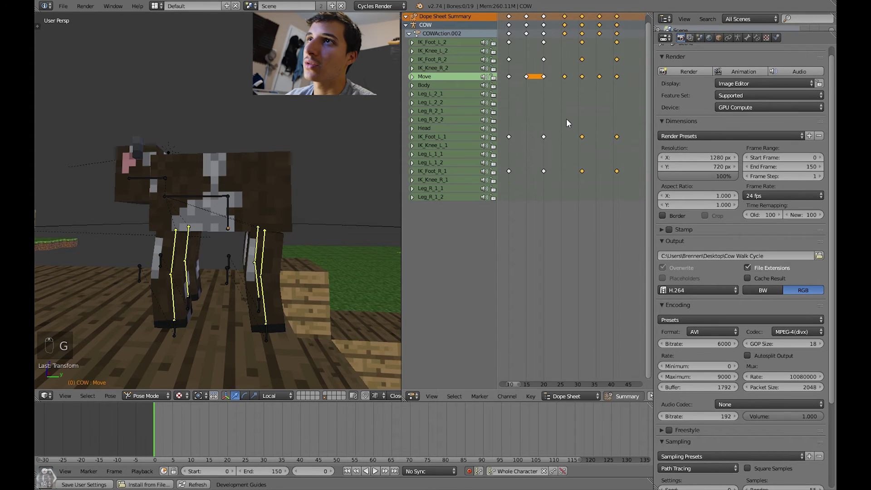
key(g)
click(563, 118)
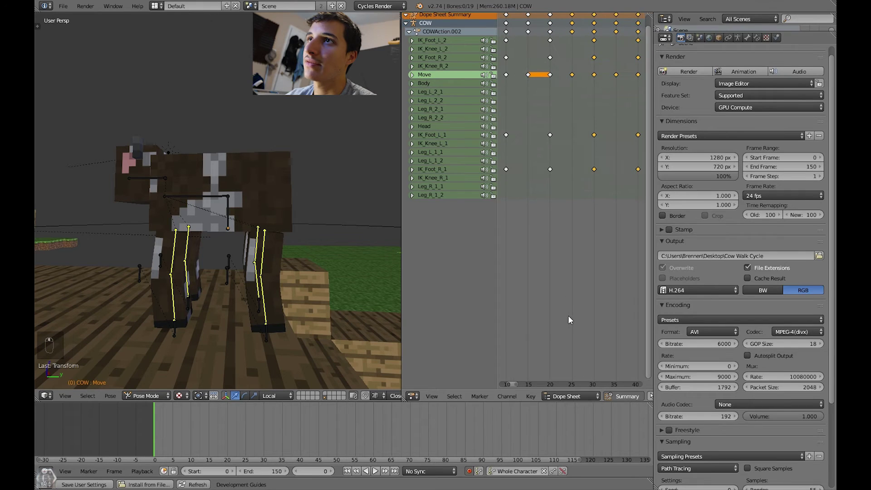
Play back the walk cycle several times from the side and the front to check the transition into the duplicated stride
scroll(563, 159, down, 3)
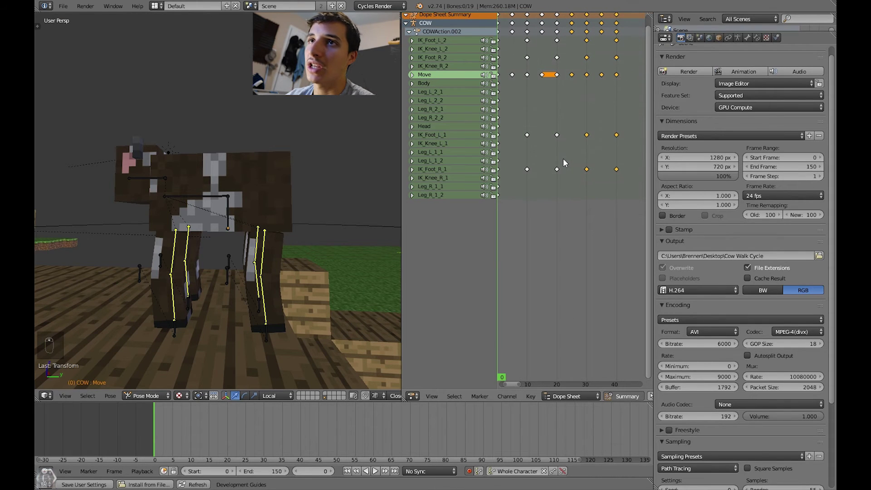
key(alt+a)
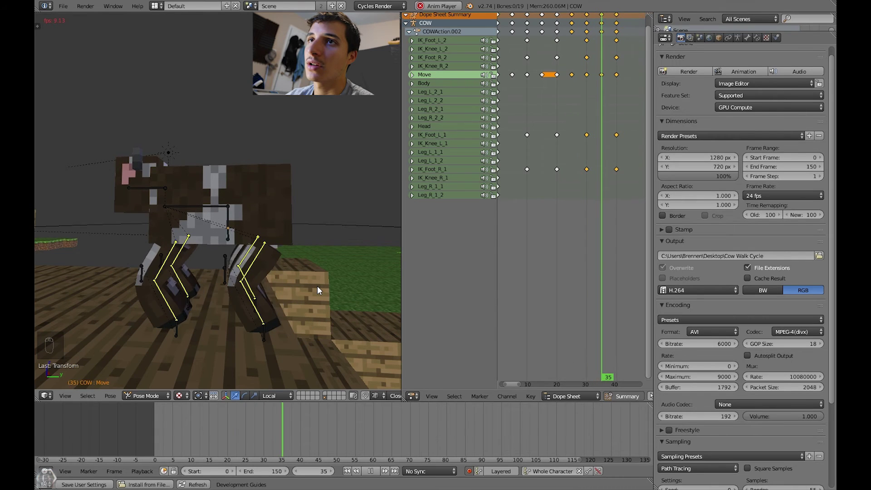
key(Escape)
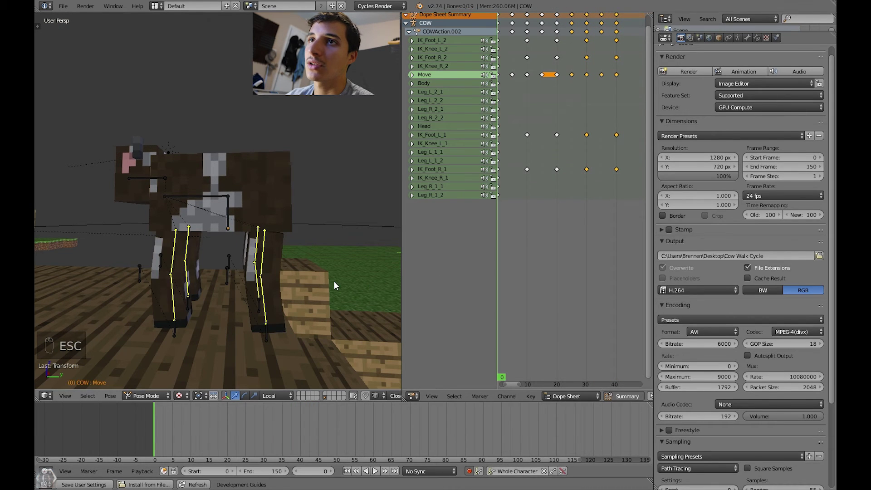
key(alt+a)
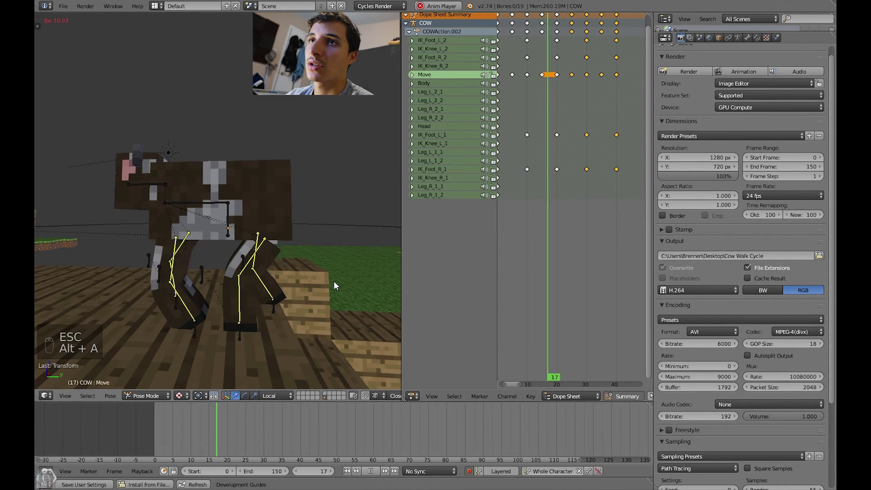
key(Escape)
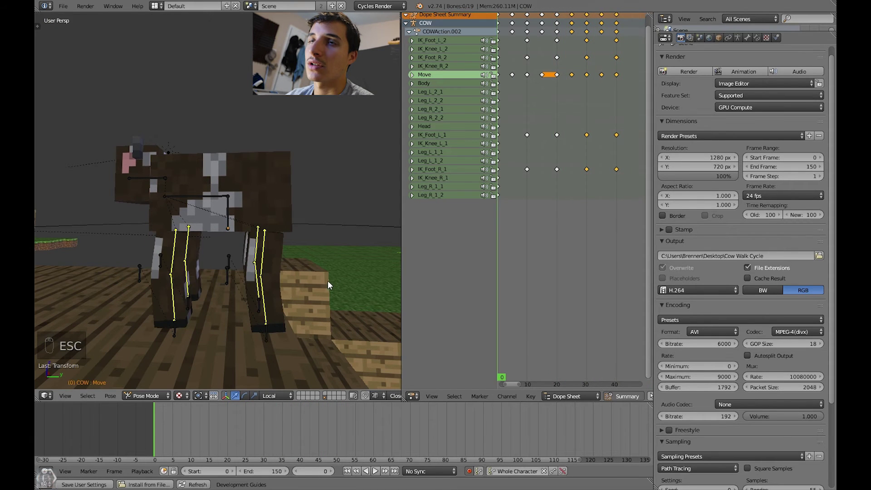
key(alt+a)
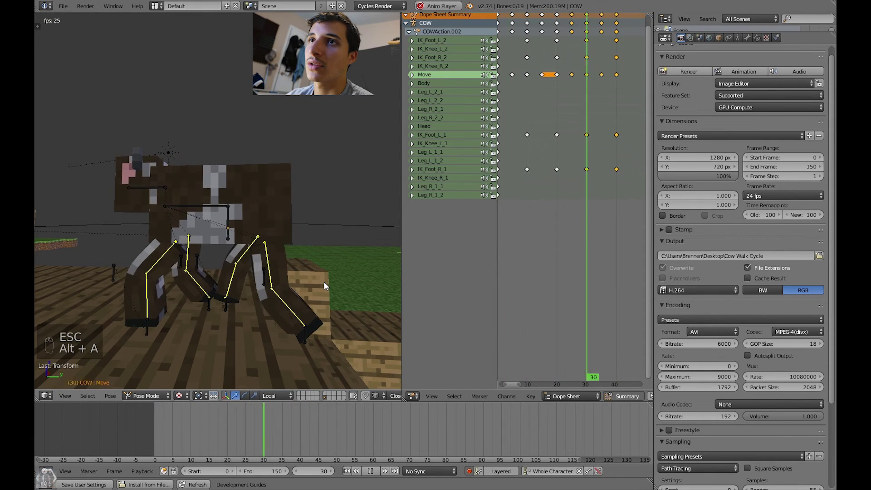
key(Escape)
middle_drag(323, 282, 267, 286)
key(alt+a)
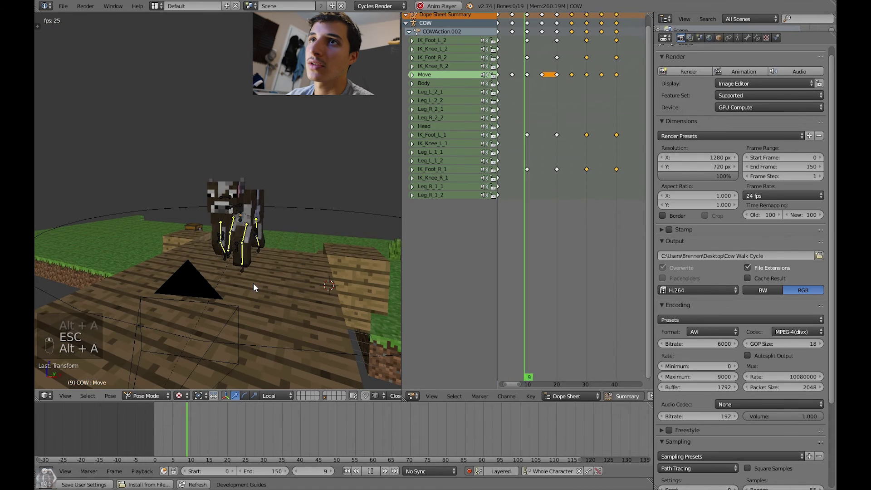
key(Escape)
scroll(251, 271, up, 5)
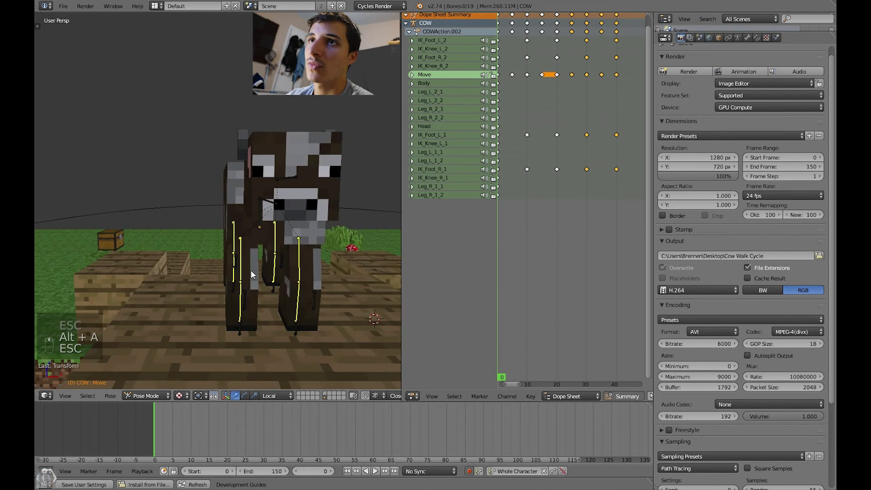
View the cow from its other side and scrub through frames 5 to 11 to examine the body and leg poses
middle_drag(251, 270, 441, 317)
middle_drag(557, 183, 546, 179)
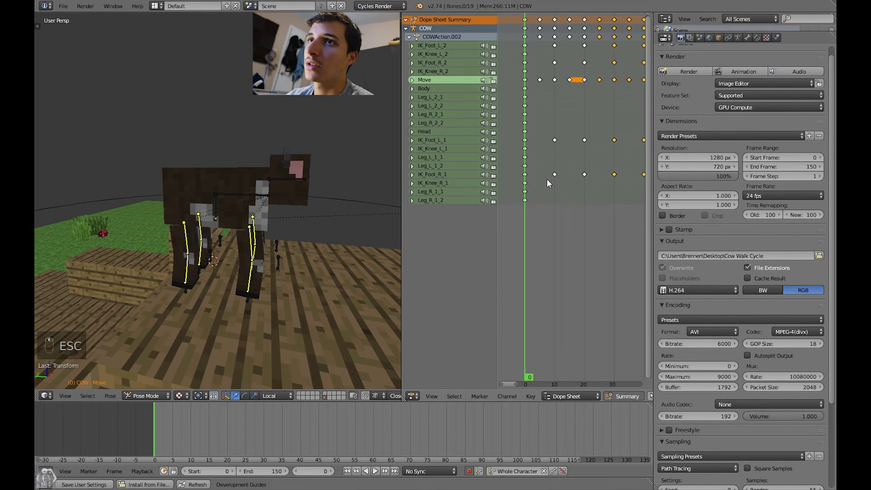
click(550, 179)
click(543, 175)
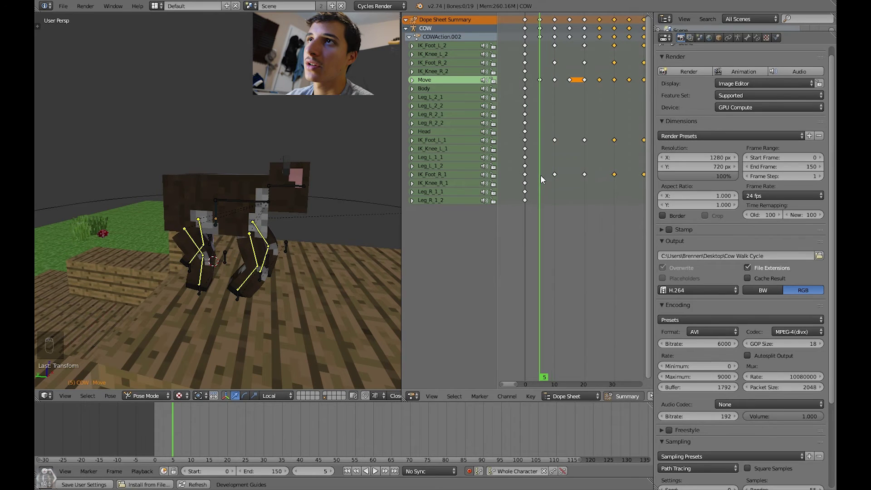
click(561, 175)
click(557, 174)
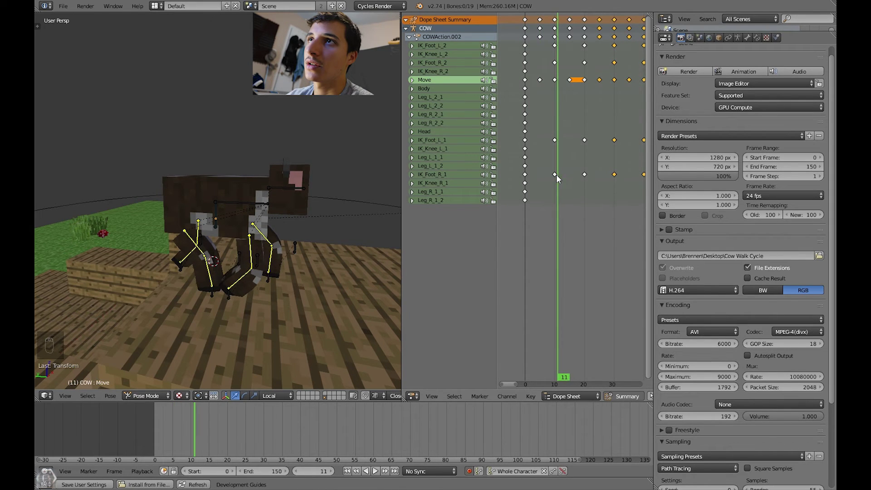
Clear the Move bone's location at frame 10, and scrub on to frame 35 to compare the duplicated stride
mouse_move(546, 175)
mouse_down()
mouse_move(518, 176)
mouse_move(554, 168)
mouse_up()
click(540, 175)
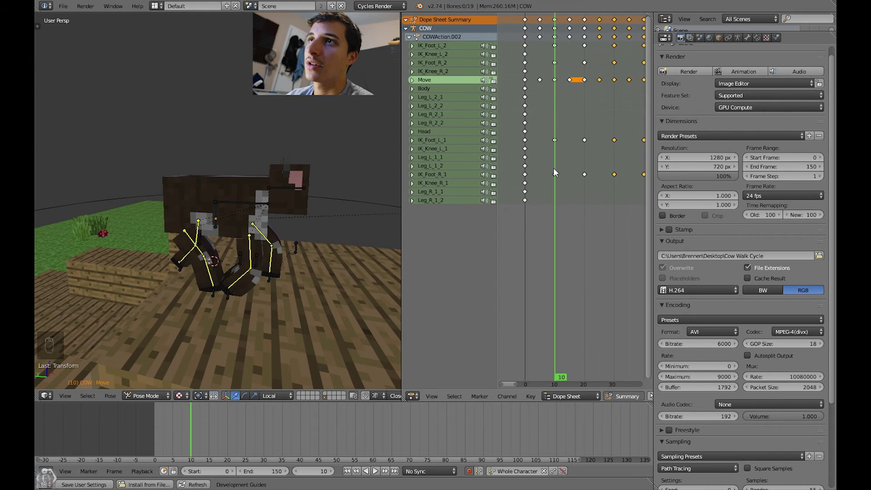
right_click(216, 219)
key(alt+g)
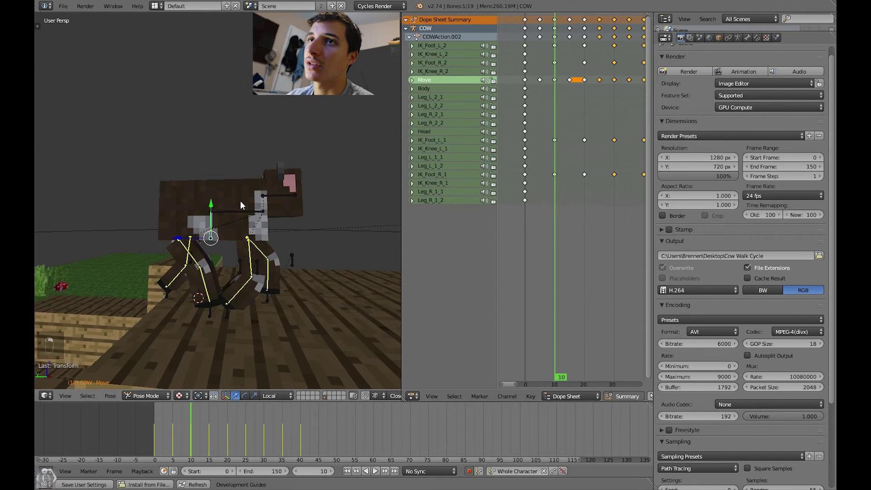
drag(548, 174, 627, 163)
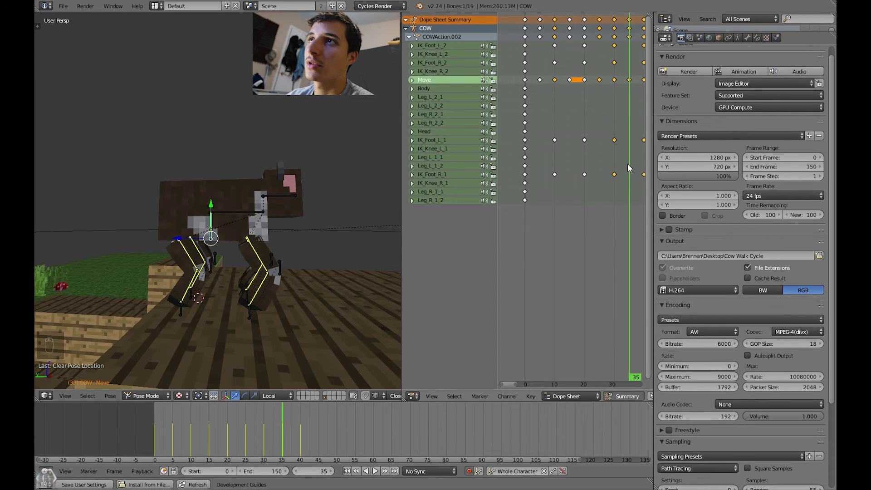
Delete all duplicated keyframes from frame 25 to frame 40, leaving only the original stride
scroll(608, 168, down, 2)
key(b)
drag(573, 16, 645, 178)
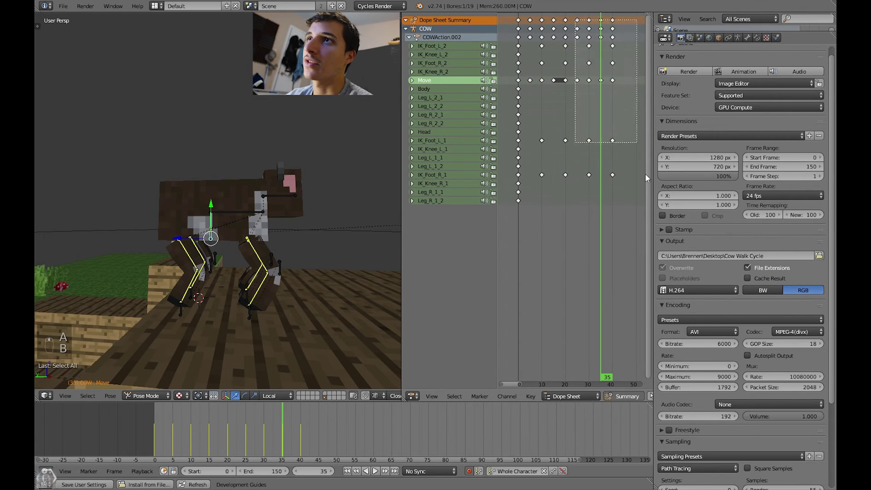
key(Delete)
click(610, 192)
scroll(563, 140, up, 1)
ctrl+scroll(563, 141, up, 2)
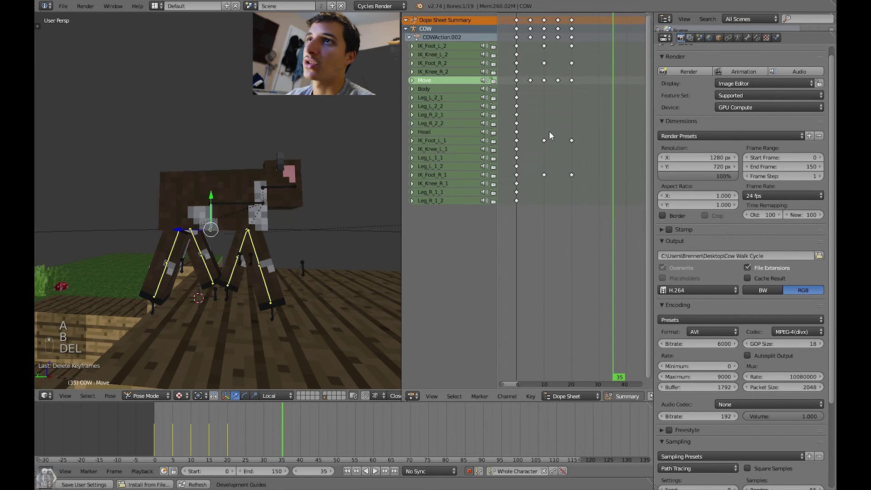
Duplicate the keyframes of frames 0 to 20 for all bones, placing the copies so they start at frame 25
drag(549, 131, 584, 125)
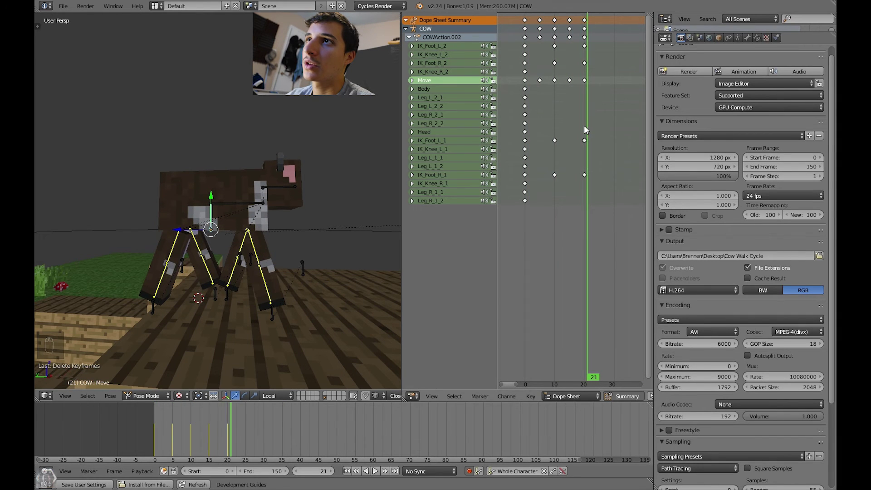
key(b)
drag(606, 42, 521, 179)
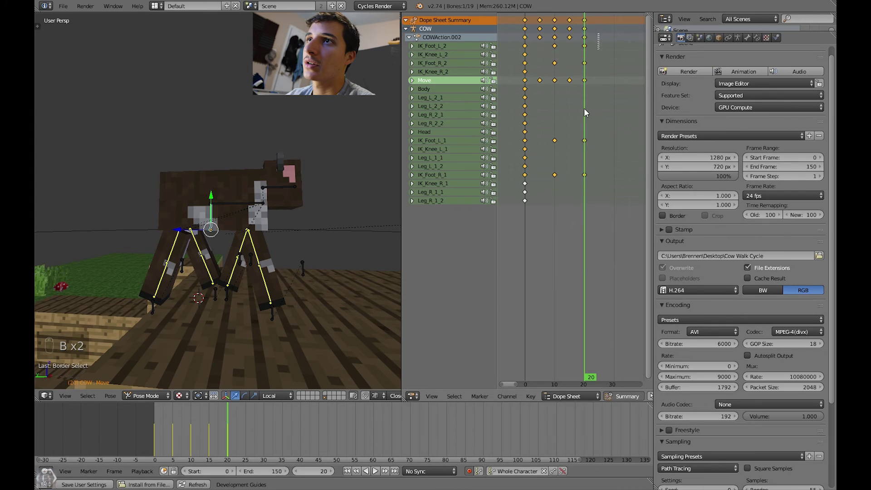
drag(585, 112, 511, 229)
key(shift+d)
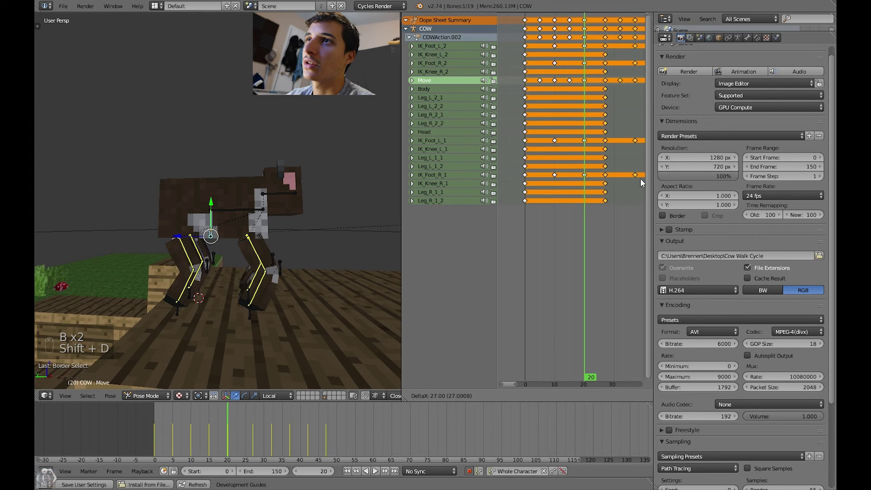
click(641, 178)
scroll(609, 198, up, 3)
key(g)
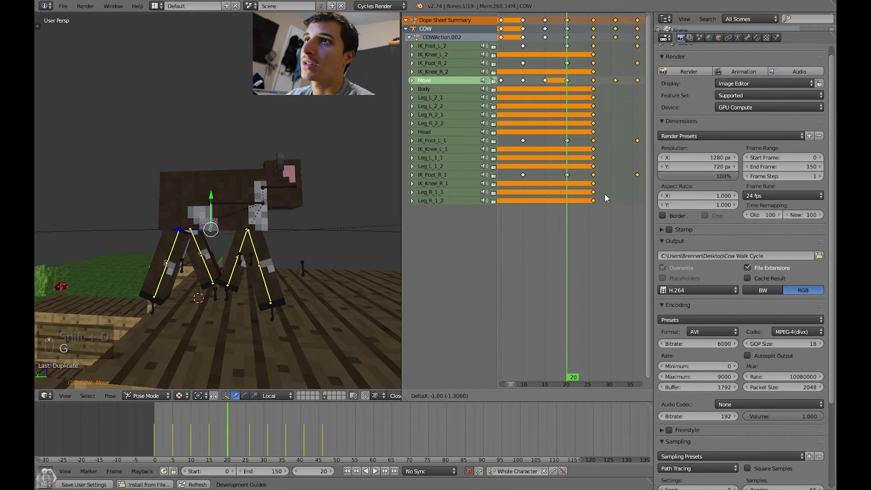
click(603, 198)
ctrl+scroll(596, 200, down, 1)
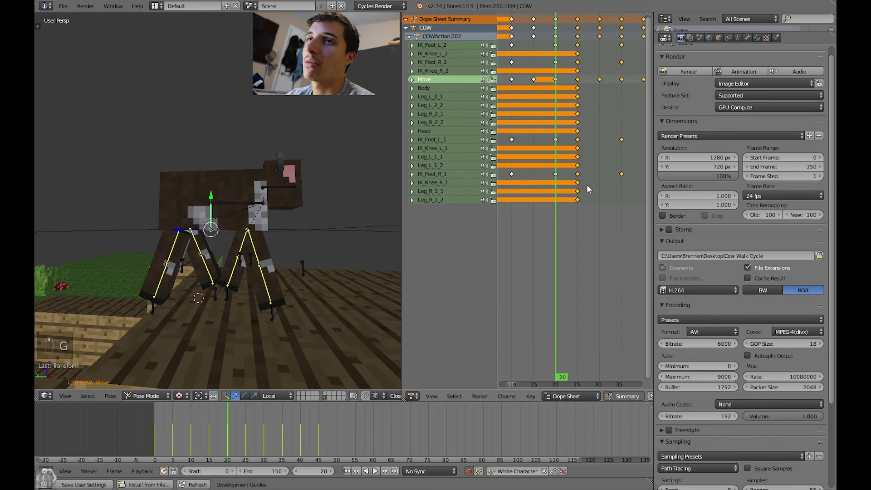
Play back the animation from the start to check how the first stride leads into the new copy
key(g)
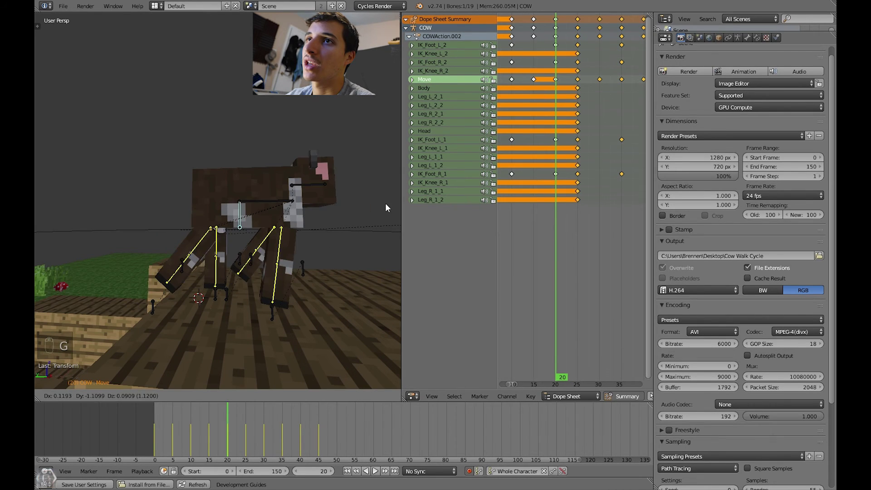
right_click(386, 203)
key(alt+a)
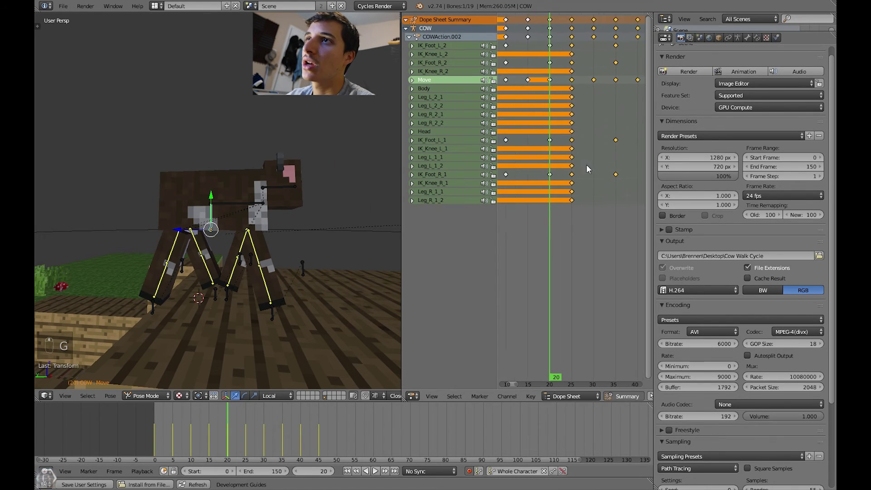
key(Escape)
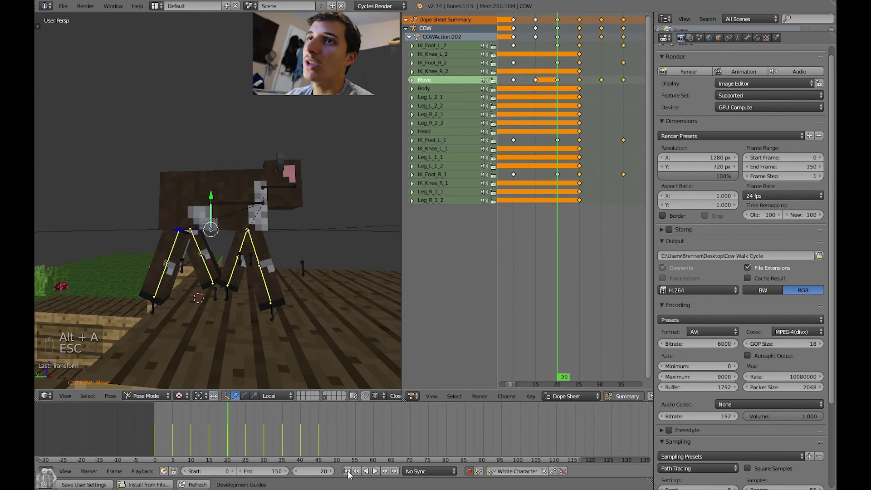
key(alt+a)
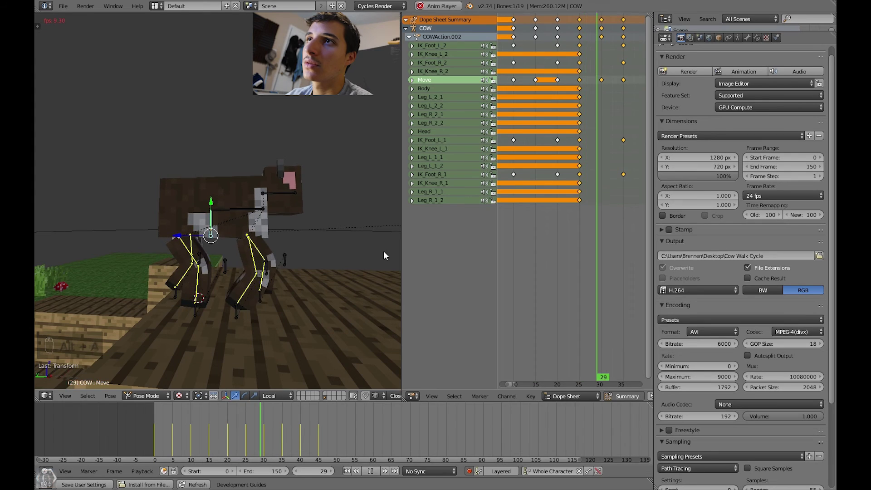
key(Escape)
Delete the column of duplicated keyframes at frame 25 for all bones
key(a)
key(b)
drag(573, 18, 596, 270)
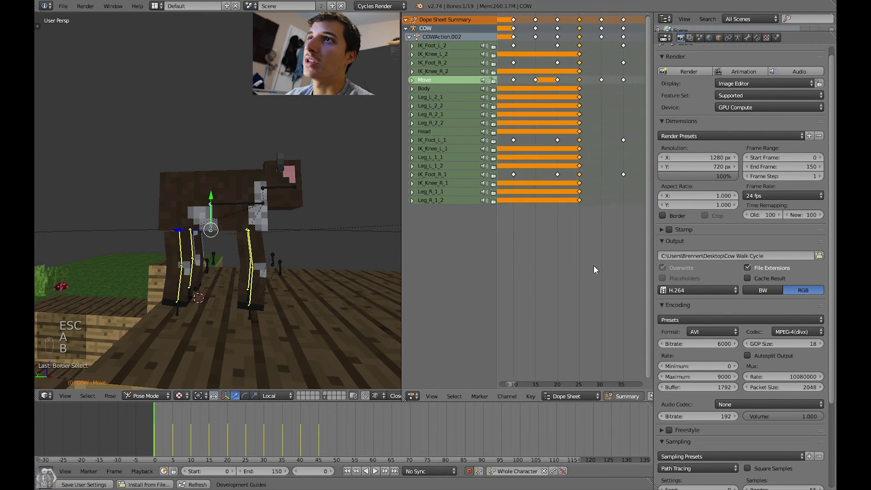
key(Delete)
click(596, 270)
Shift the remaining duplicated keyframes of frames 30 to 45 five frames earlier so they start at frame 25
key(b)
drag(582, 18, 647, 188)
scroll(622, 197, down, 2)
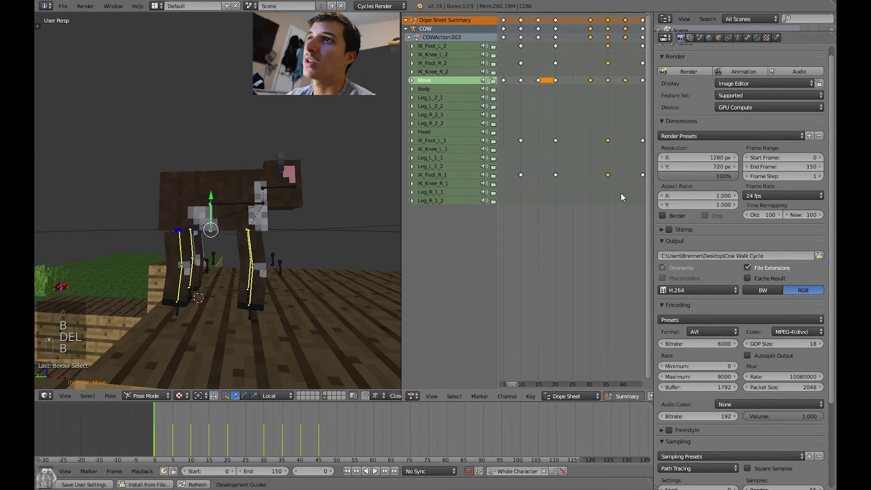
scroll(622, 195, down, 2)
key(b)
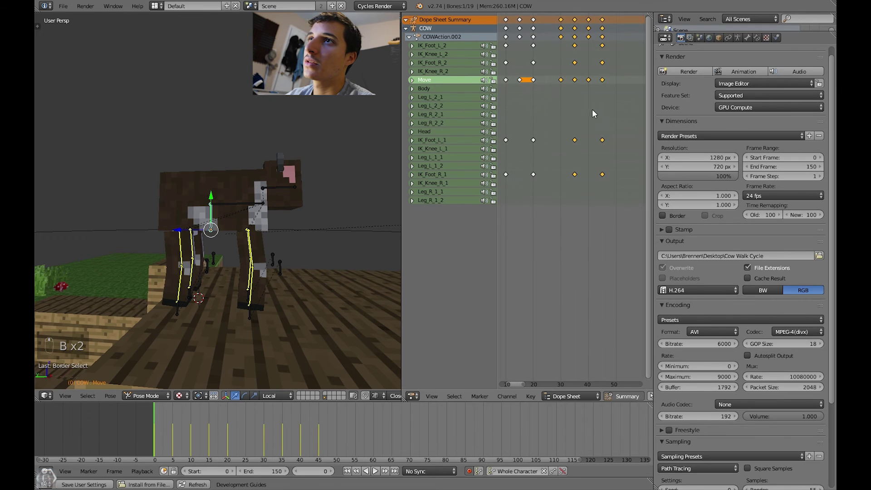
scroll(593, 114, up, 1)
key(g)
click(574, 112)
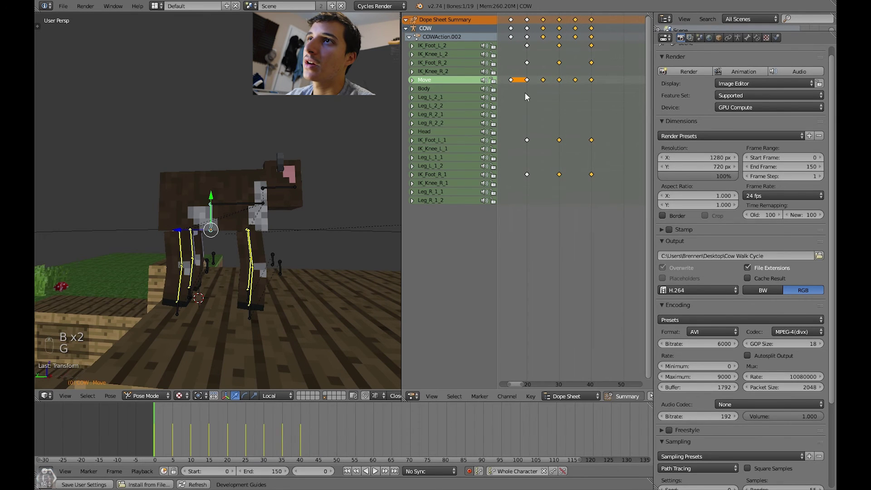
Play back the animation to check that the two strides join smoothly
key(Home)
key(alt+a)
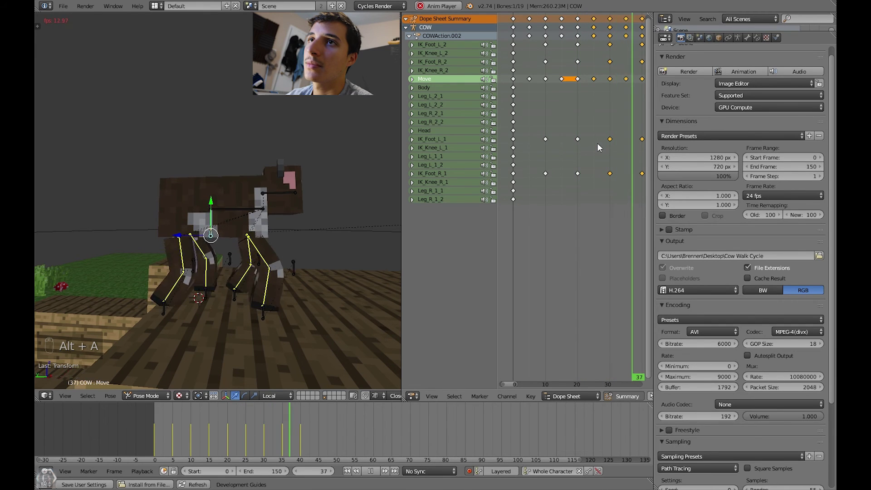
key(Escape)
Duplicate the second stride's keyframes three times at 20-frame intervals, extending the walk cycle to frame 100
middle_drag(609, 143, 541, 113)
key(shift+d)
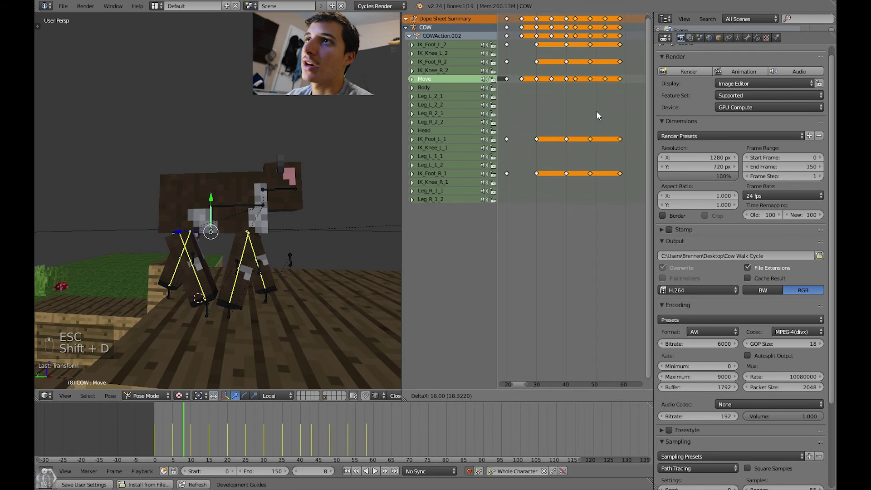
click(600, 110)
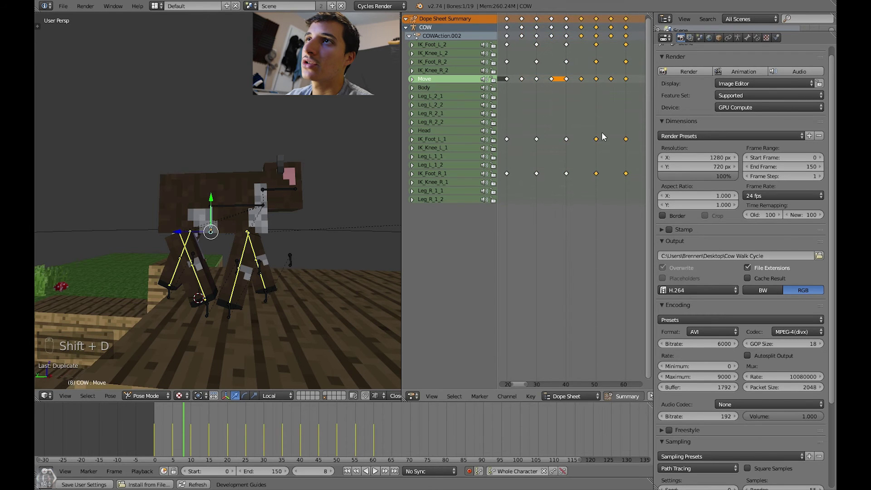
middle_drag(609, 138, 562, 130)
key(shift+d)
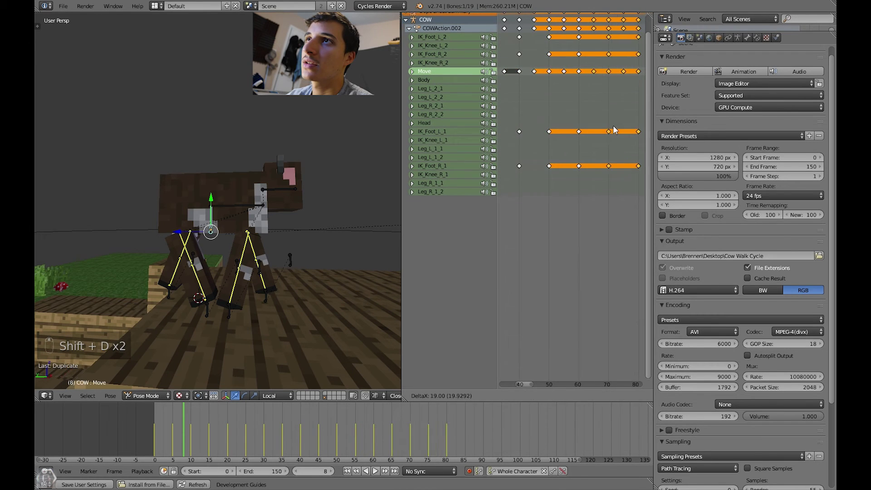
click(614, 125)
key(a)
key(shift+d)
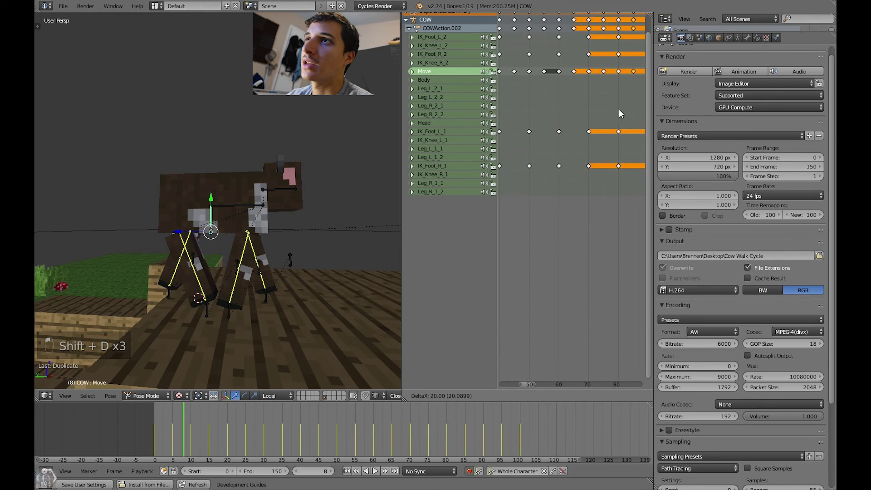
click(619, 113)
middle_drag(644, 119, 606, 121)
ctrl+scroll(599, 123, right, 4)
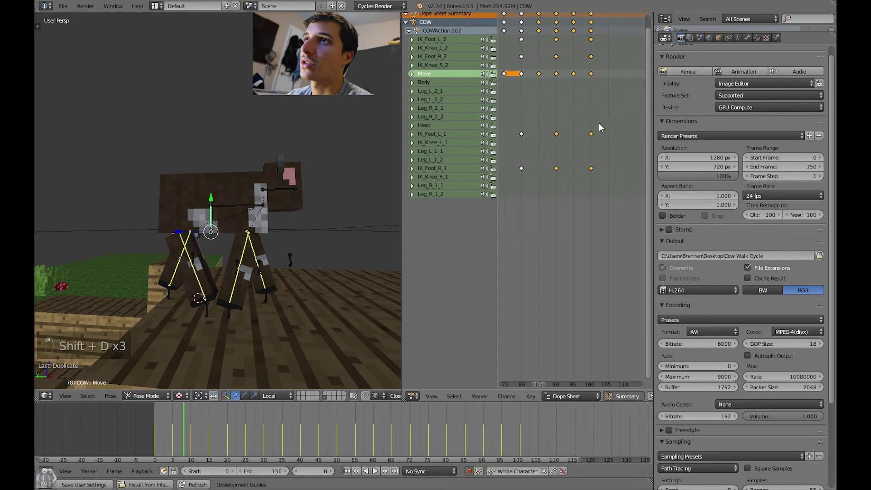
Duplicate the selected stride keyframes three more times at 20-frame intervals, extending the walk cycle to frame 160
key(shift+d)
click(626, 123)
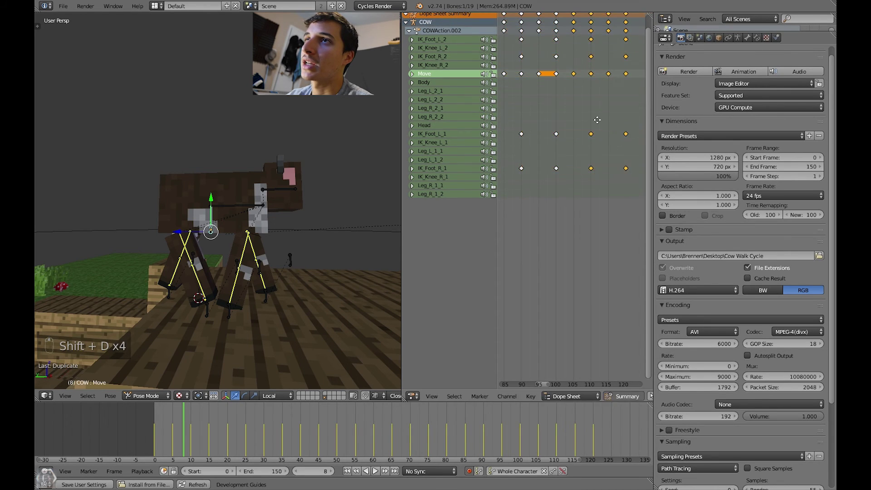
middle_drag(625, 123, 544, 124)
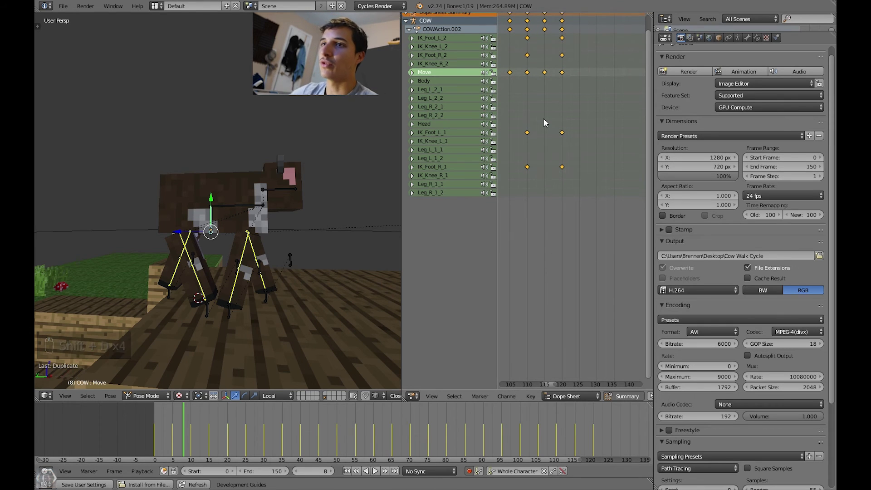
scroll(562, 186, down, 1)
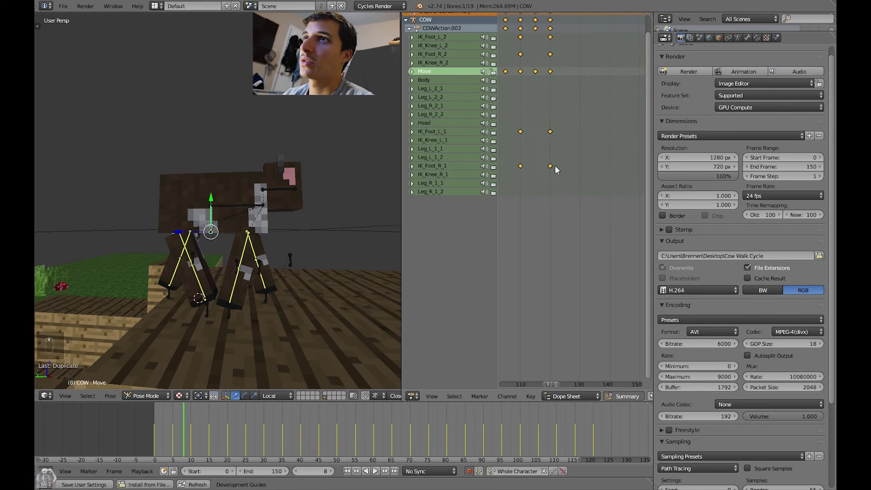
key(shift+d)
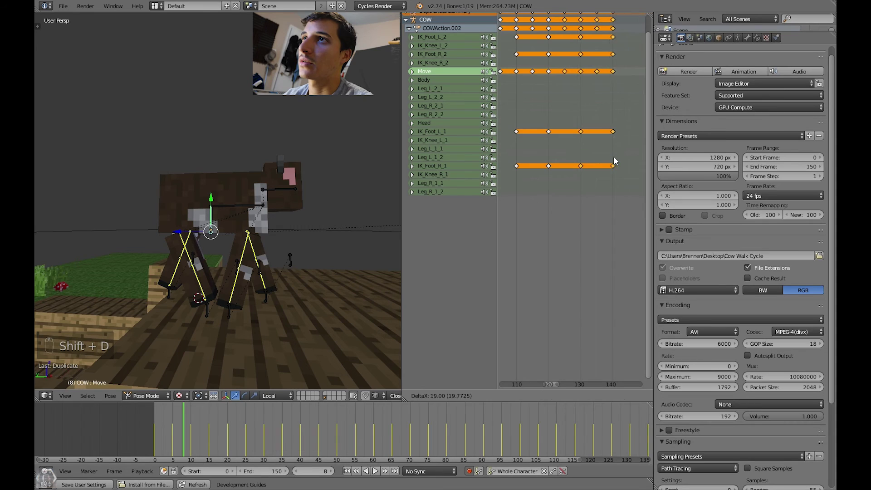
click(614, 156)
middle_drag(614, 156, 575, 149)
key(shift+d)
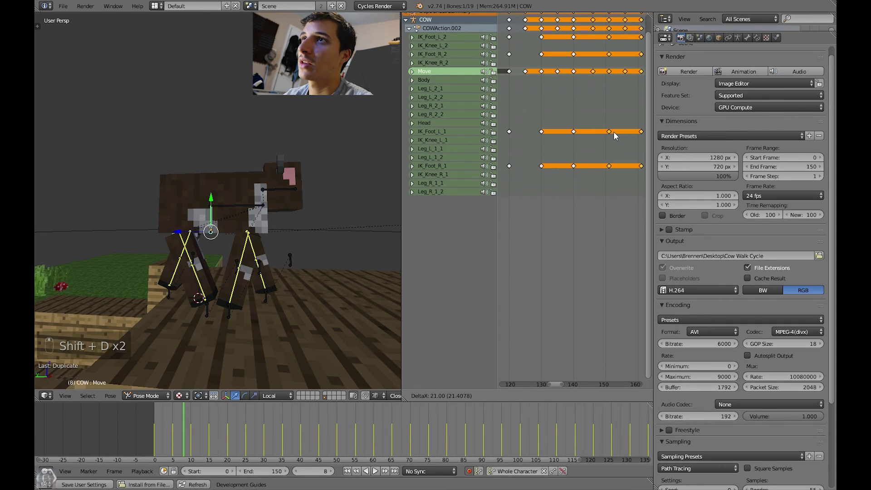
click(609, 131)
Duplicate the last stride's keyframes once more, align the copy to frames 165 to 180, and clear the keyframe selection
ctrl+scroll(587, 141, down, 4)
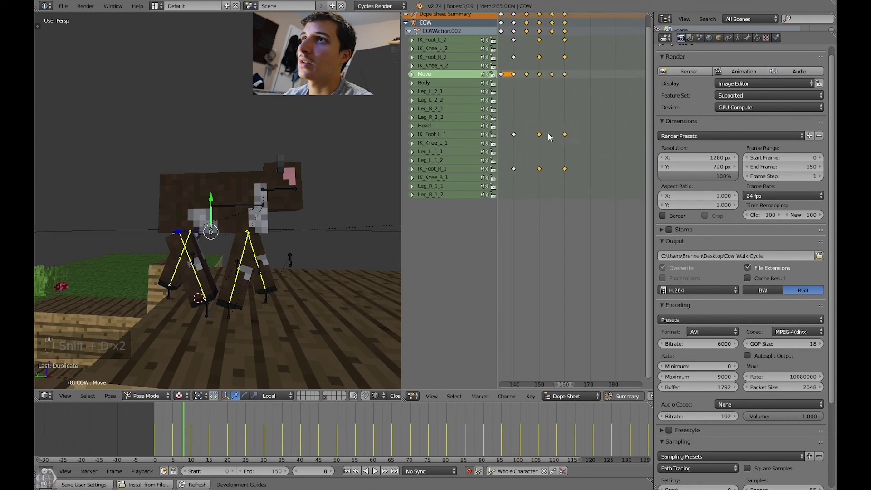
key(shift+d)
click(625, 126)
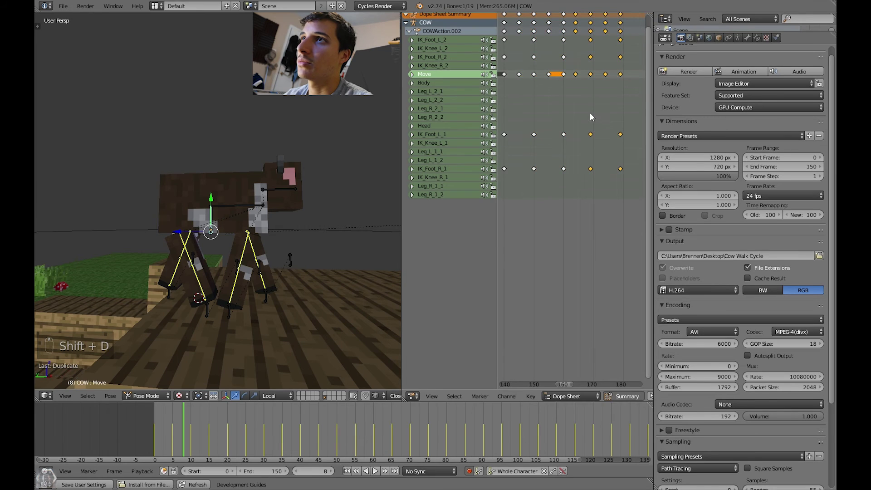
scroll(591, 112, up, 2)
key(g)
click(593, 112)
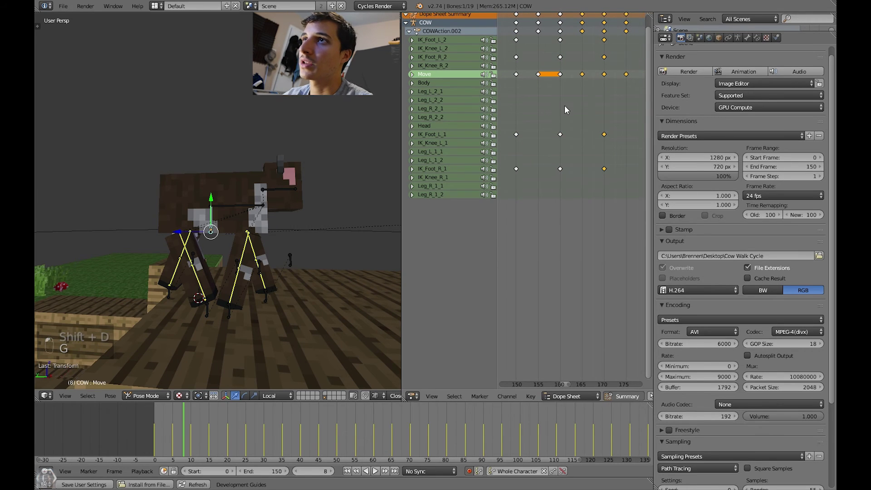
key(a)
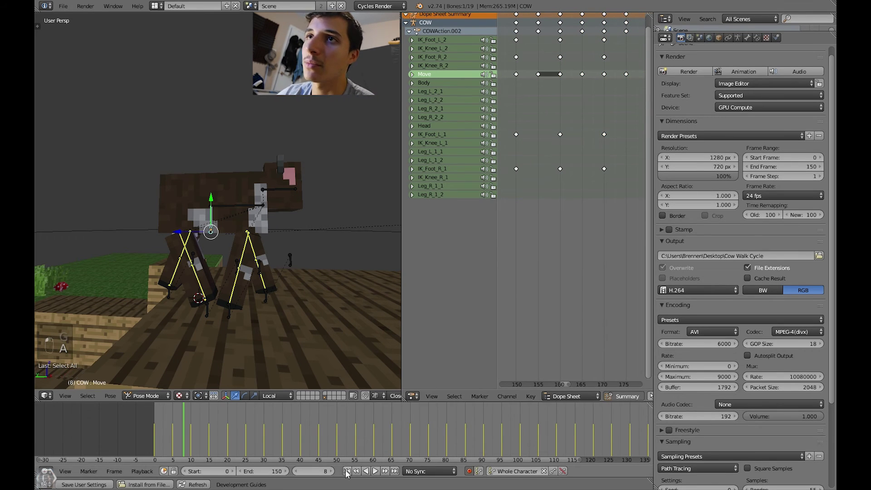
Play back the extended walk cycle with all of the cow's bones hidden, and reveal the bones again
key(a)
key(alt+a)
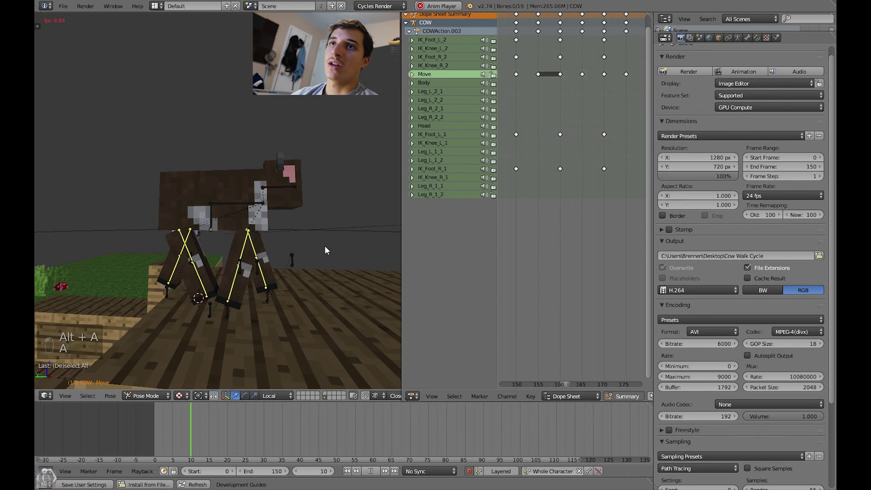
key(a)
key(h)
key(a)
key(h)
key(KP_0)
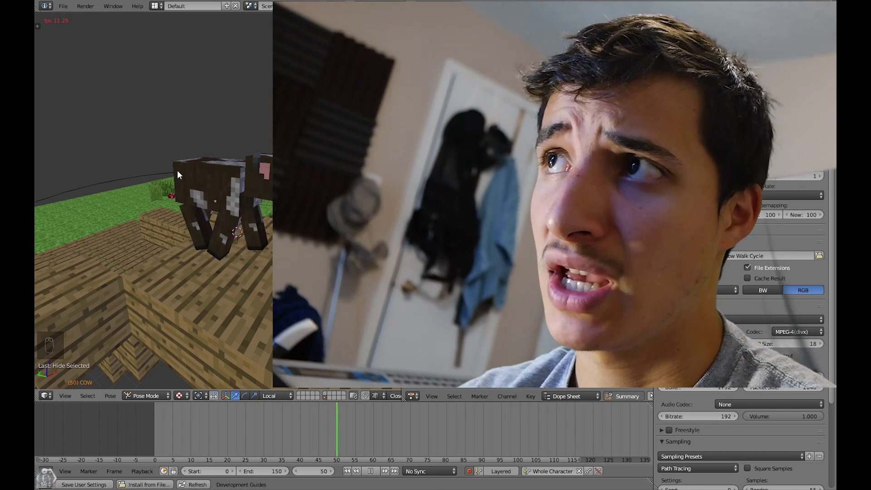
key(alt+h)
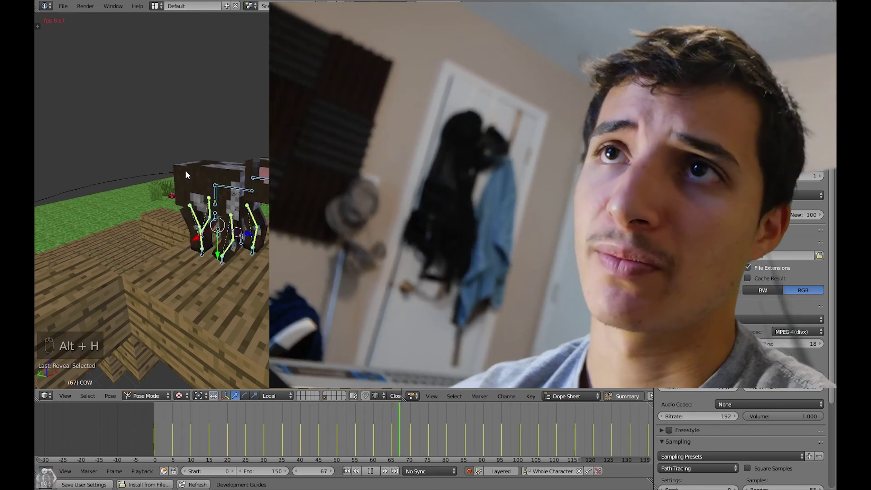